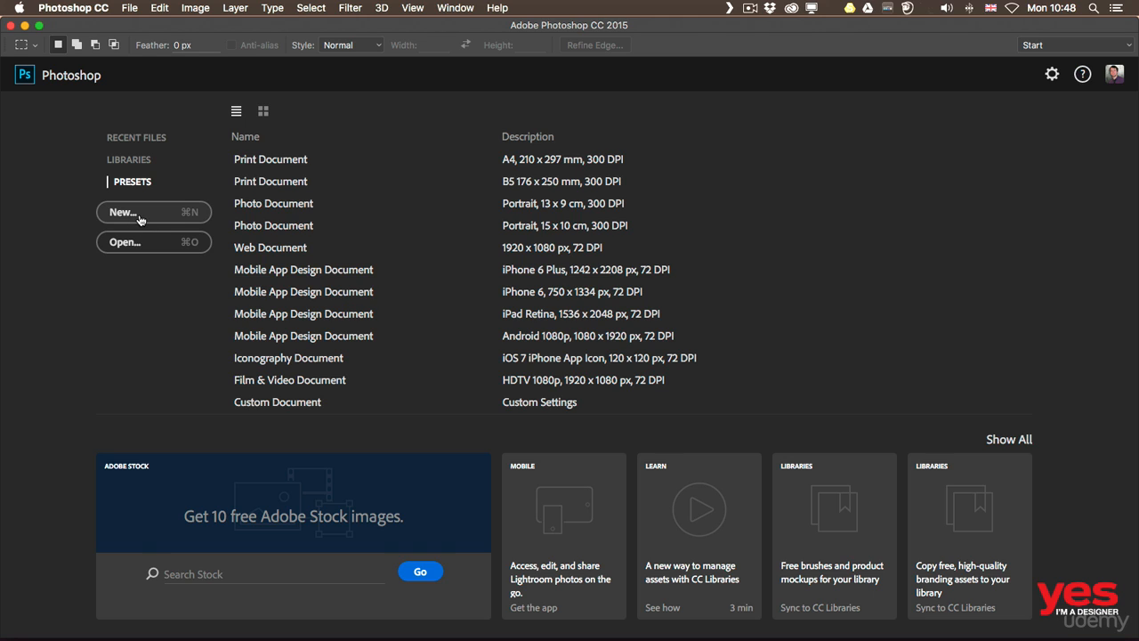
# Step: Start a new document using the Photo document type and the Landscape, 5 x 7 size
pyautogui.click(130, 8)
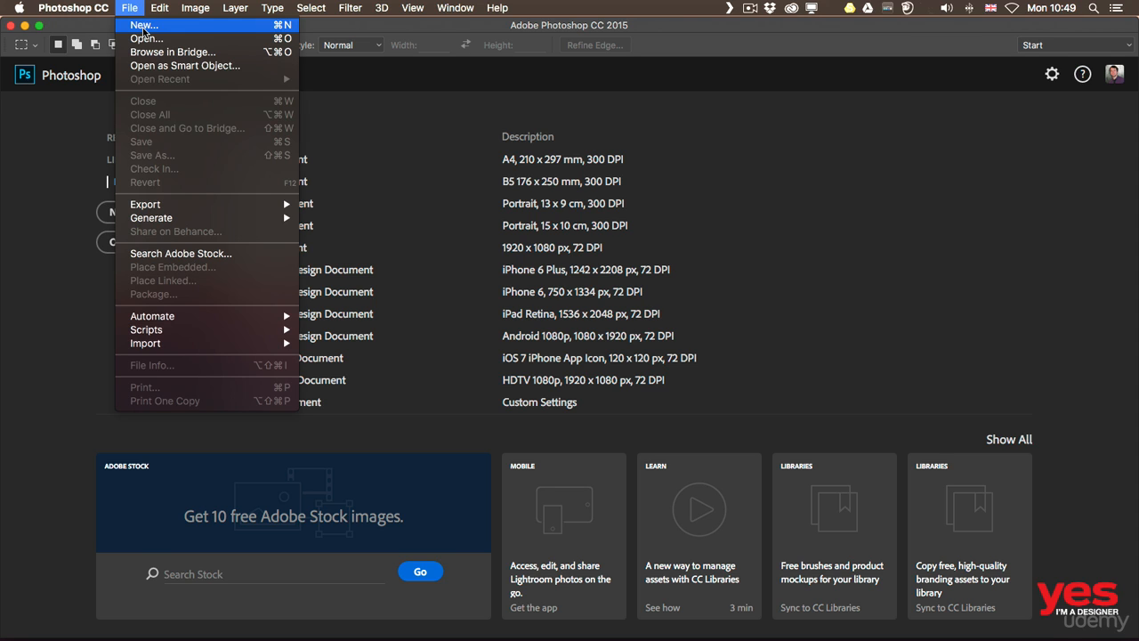
pyautogui.click(143, 27)
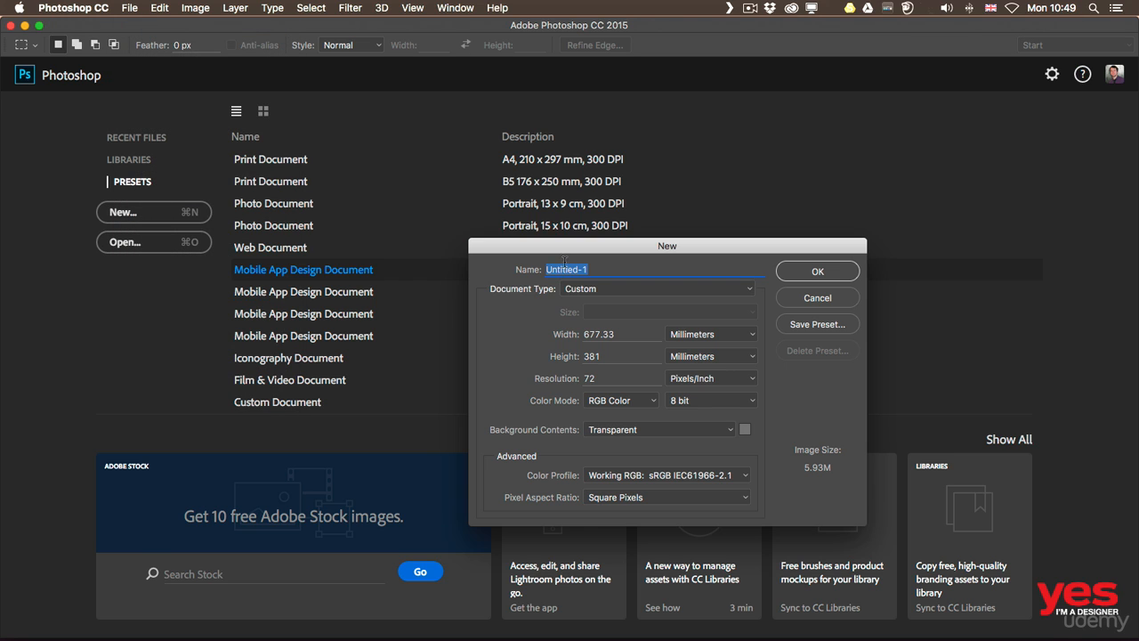
pyautogui.moveTo(557, 249); pyautogui.dragTo(433, 142)
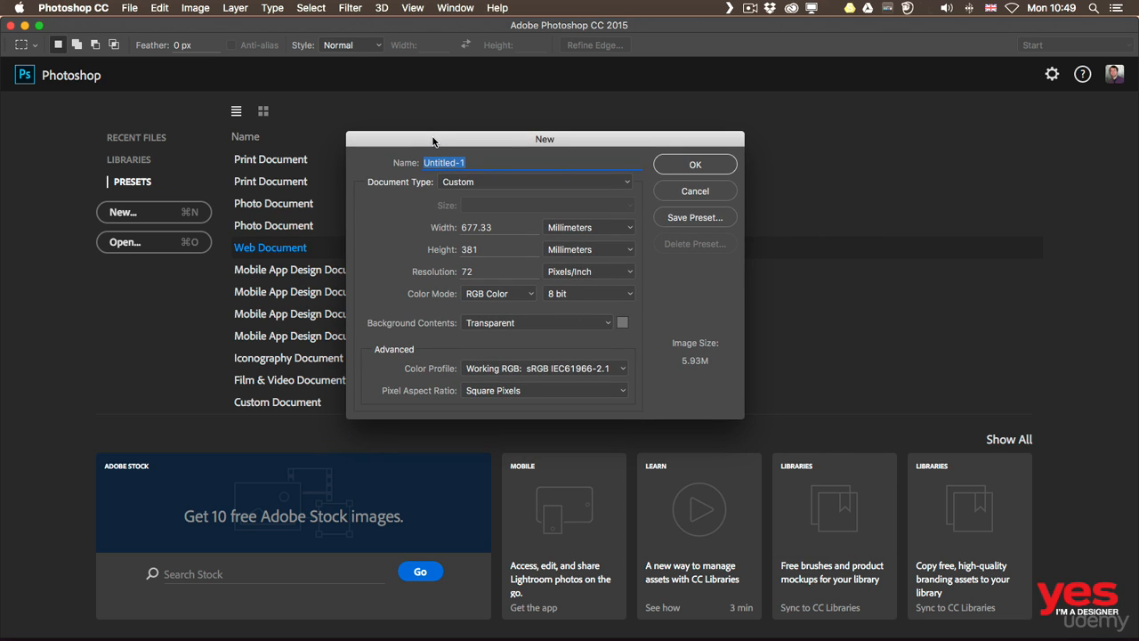
pyautogui.click(627, 182)
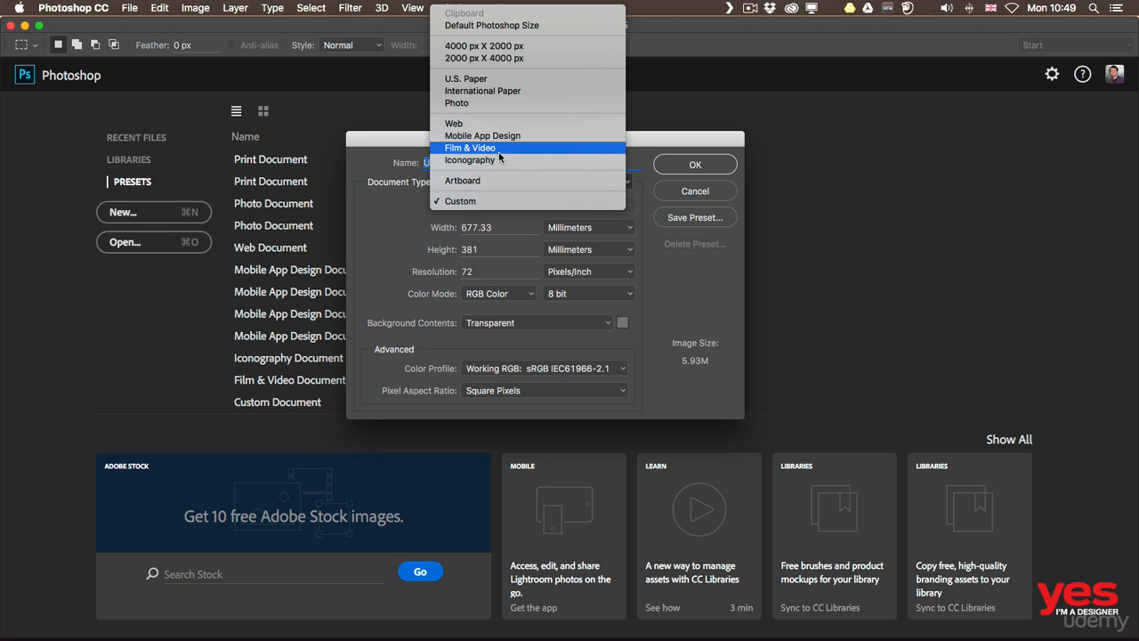
pyautogui.click(486, 104)
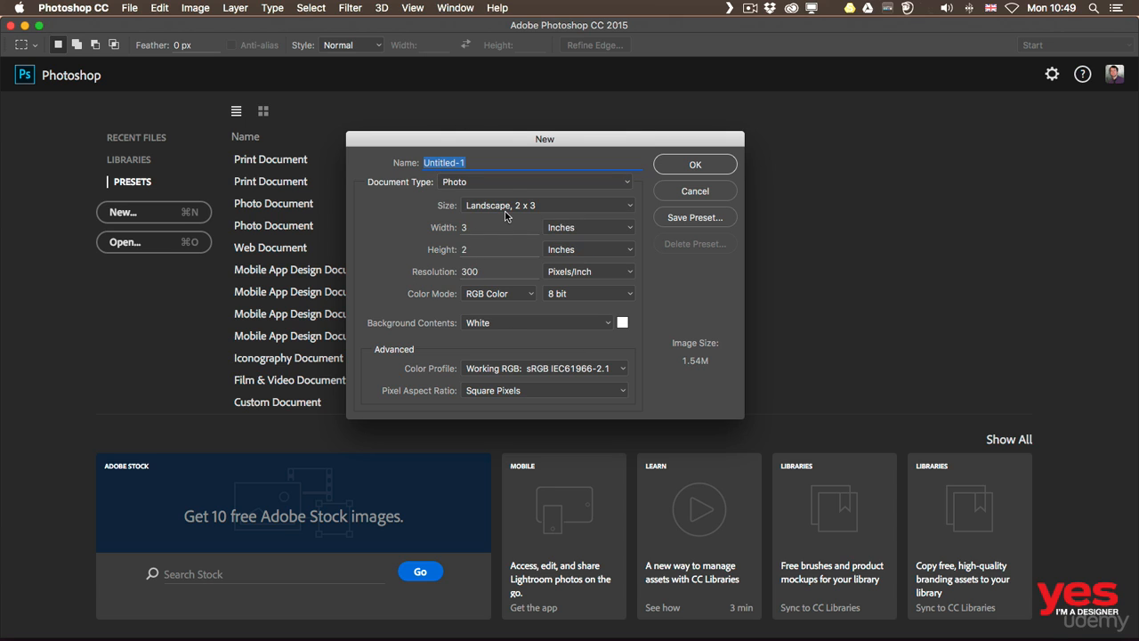
pyautogui.click(511, 203)
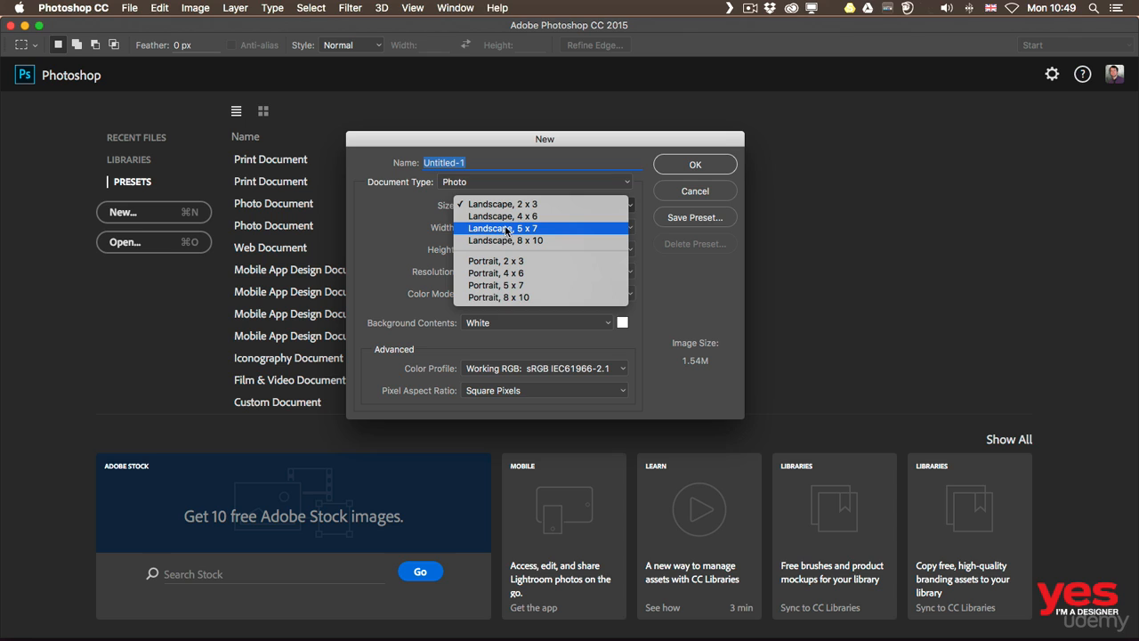
pyautogui.click(506, 229)
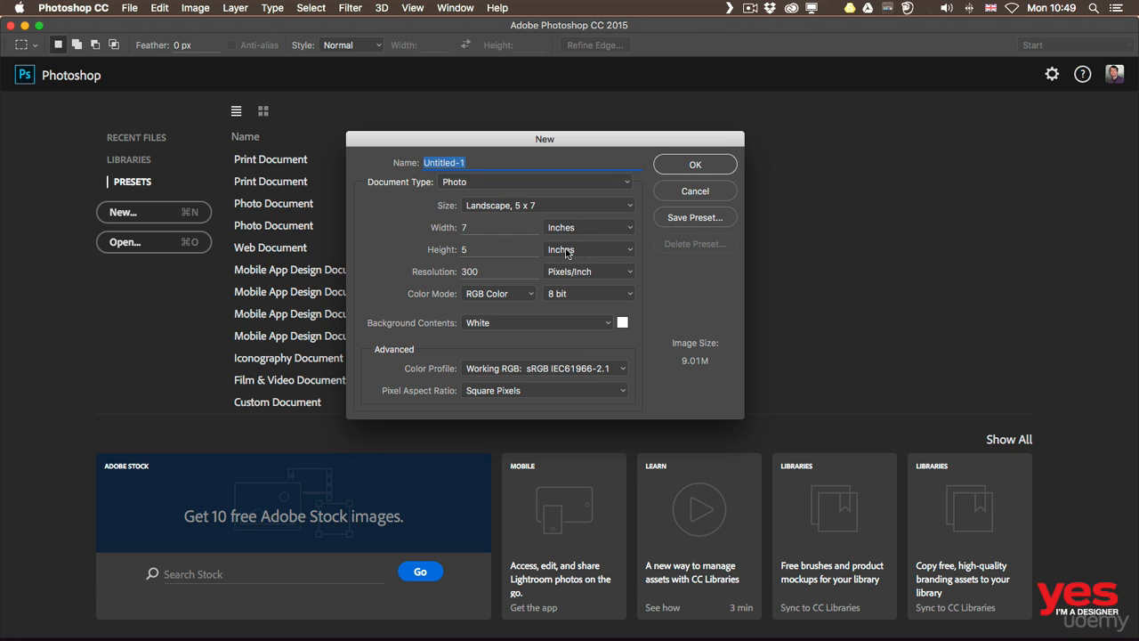
# Step: Keep the width in inches and the color mode as RGB Color, create the document and activate the Move tool
pyautogui.doubleClick(494, 230)
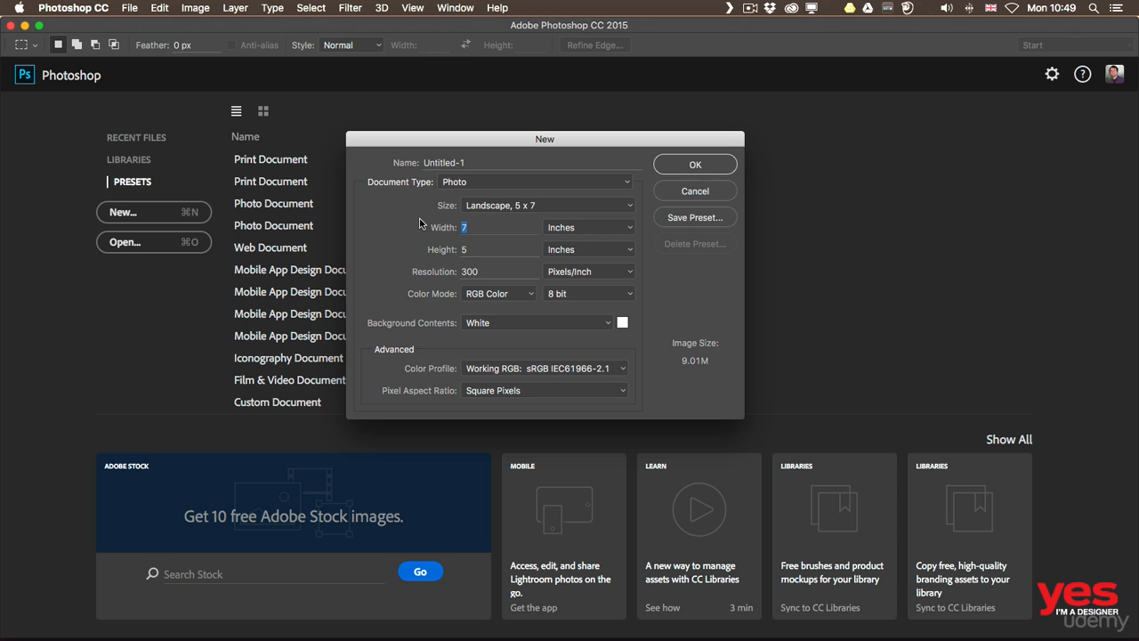
pyautogui.click(569, 228)
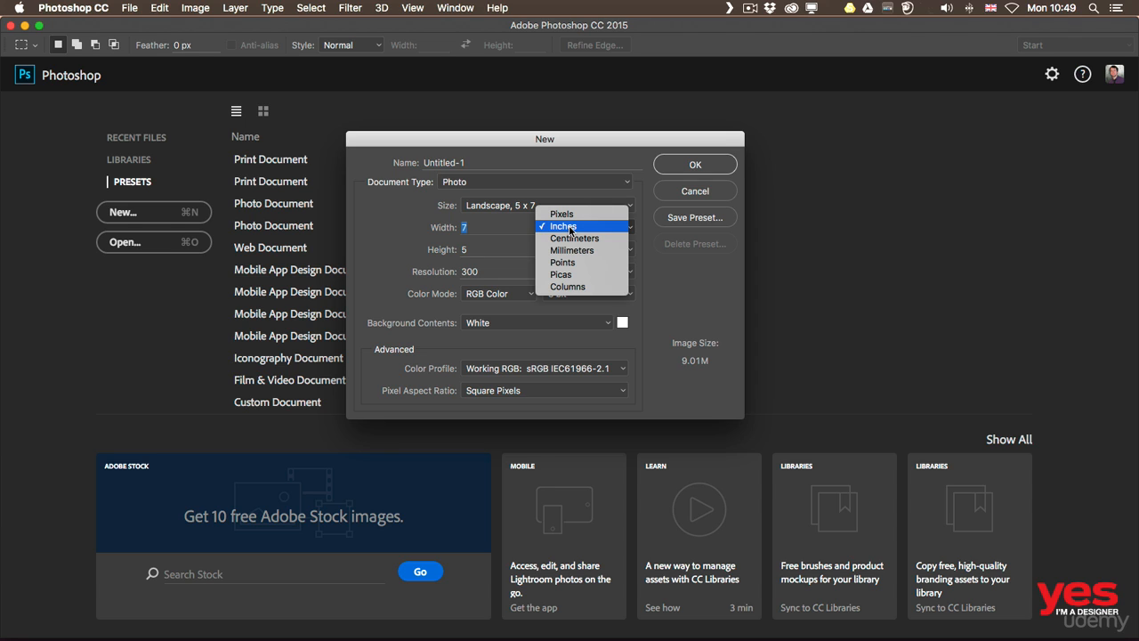
pyautogui.click(434, 239)
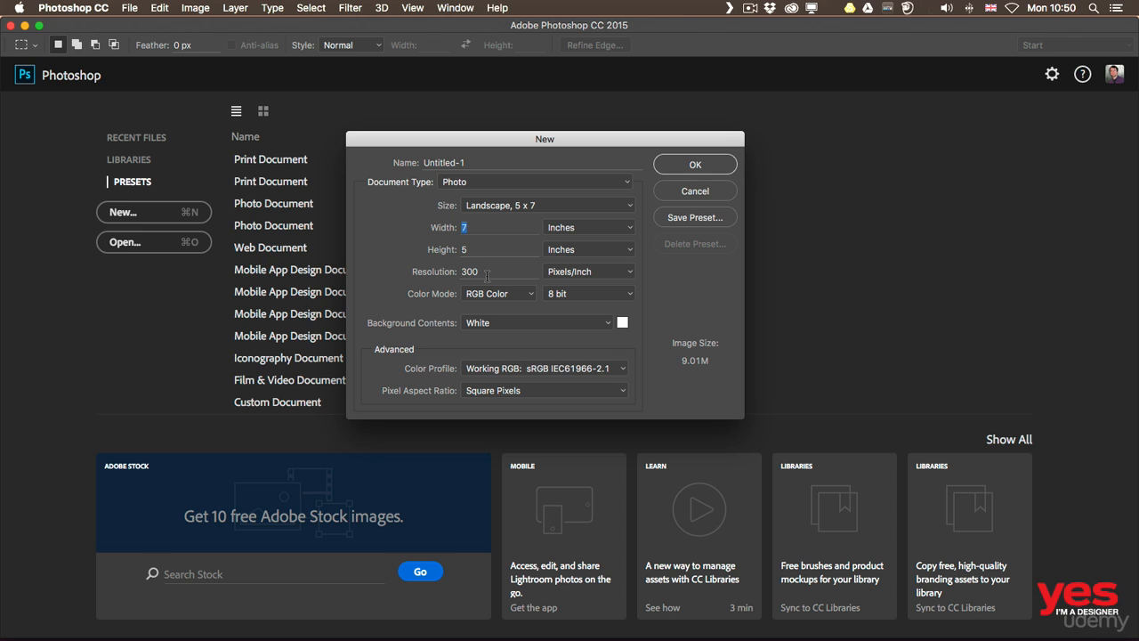
pyautogui.click(505, 294)
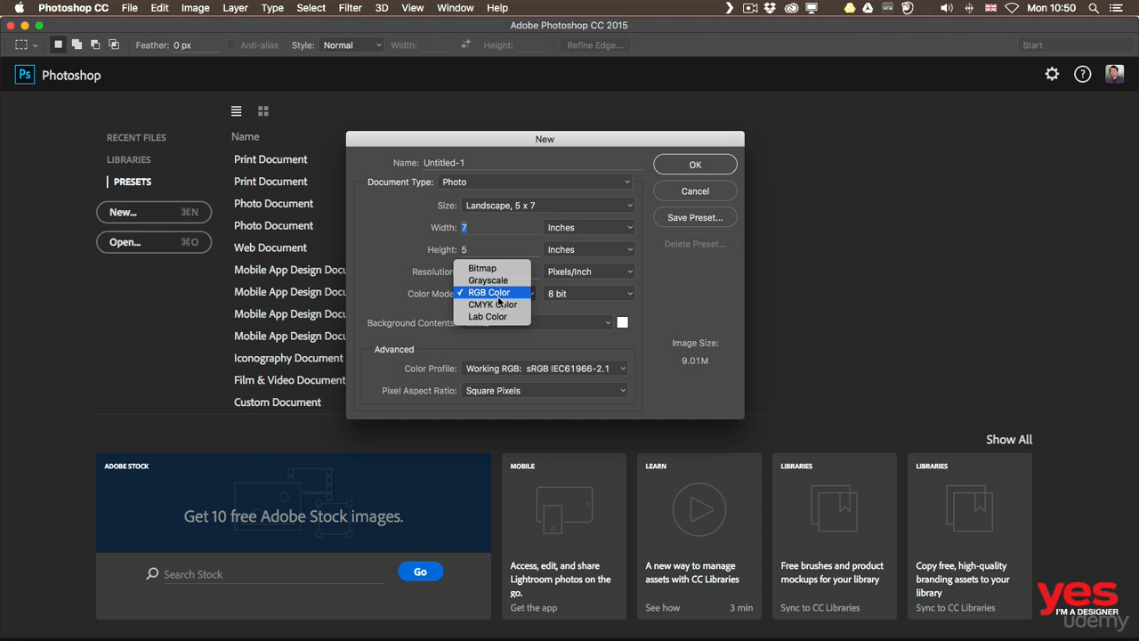
pyautogui.click(411, 299)
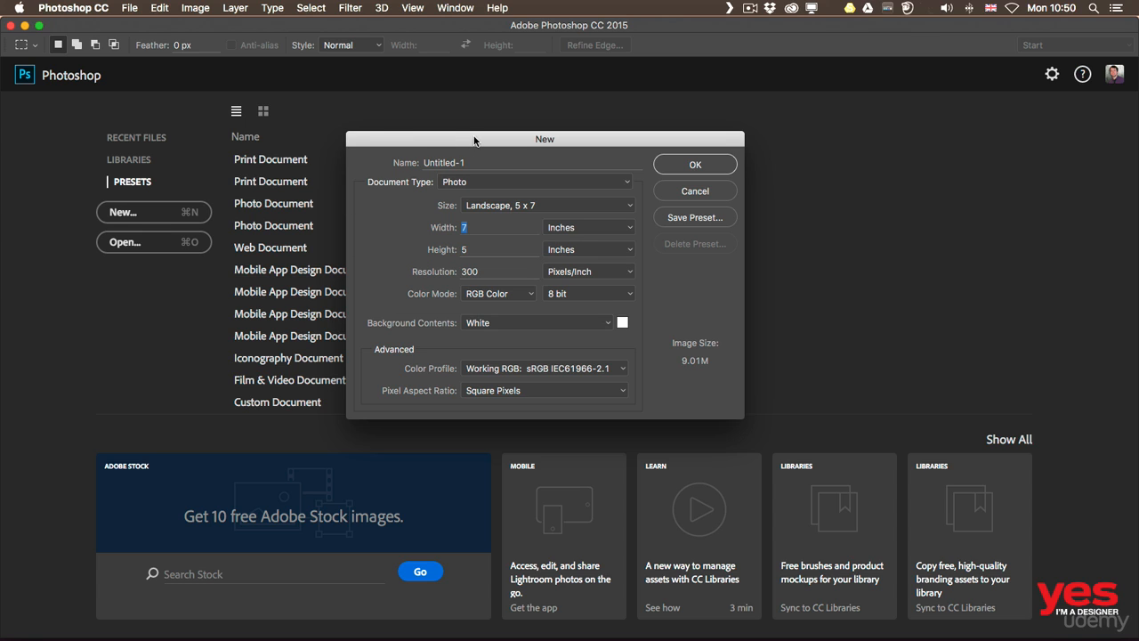
pyautogui.click(708, 168)
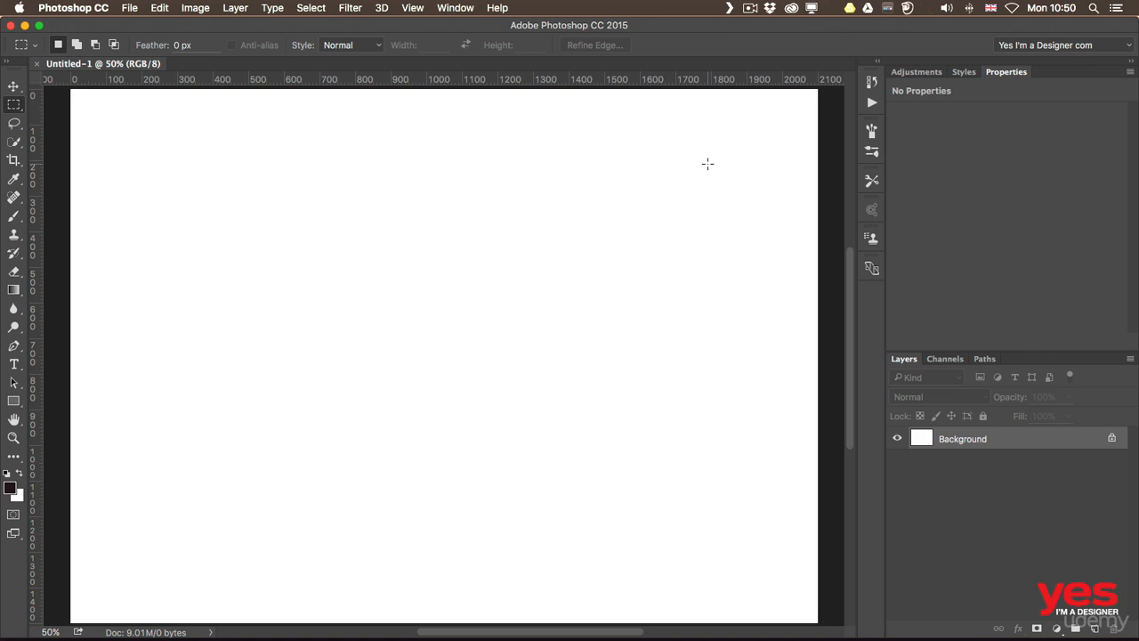
pyautogui.press('v')
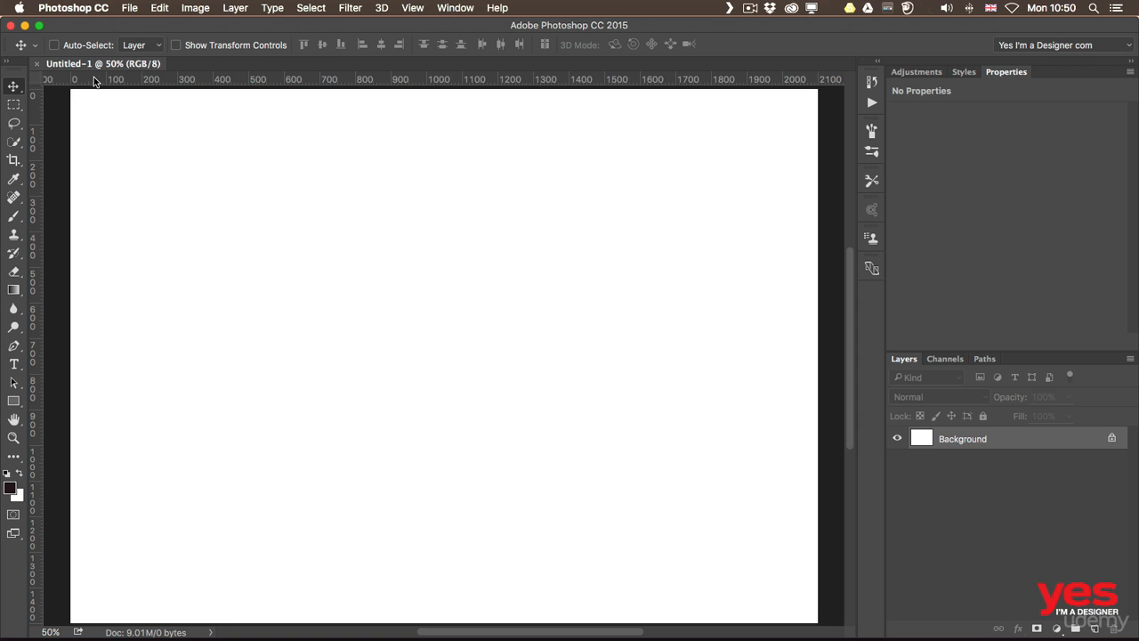
# Step: Start saving the document under a new name, choosing the working files folder and the file name "new document"
pyautogui.click(129, 7)
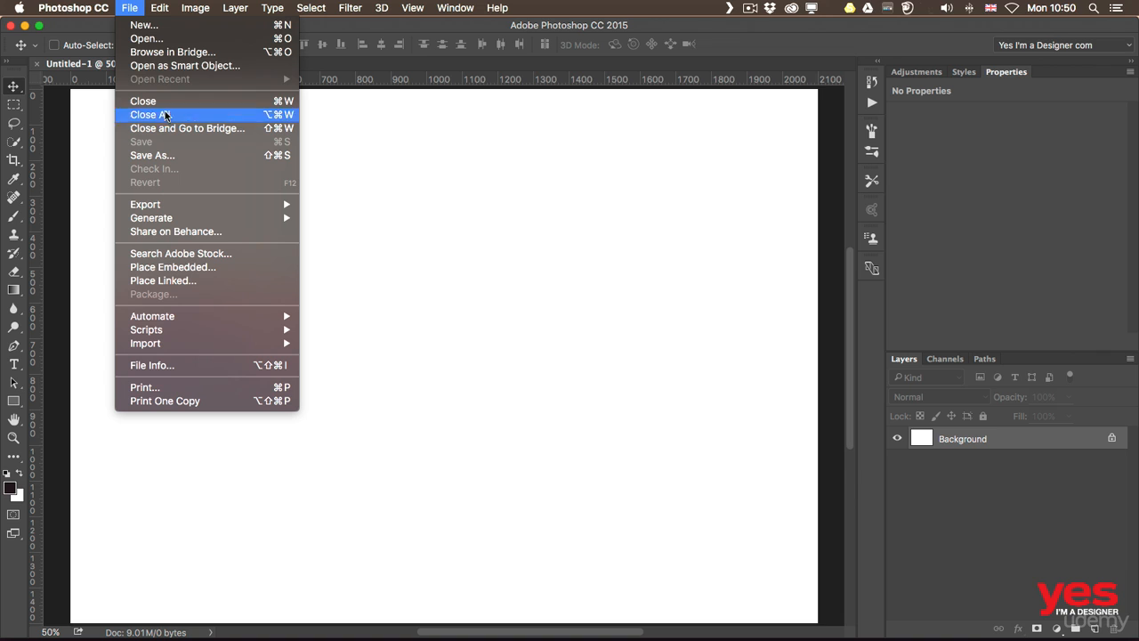
pyautogui.click(194, 156)
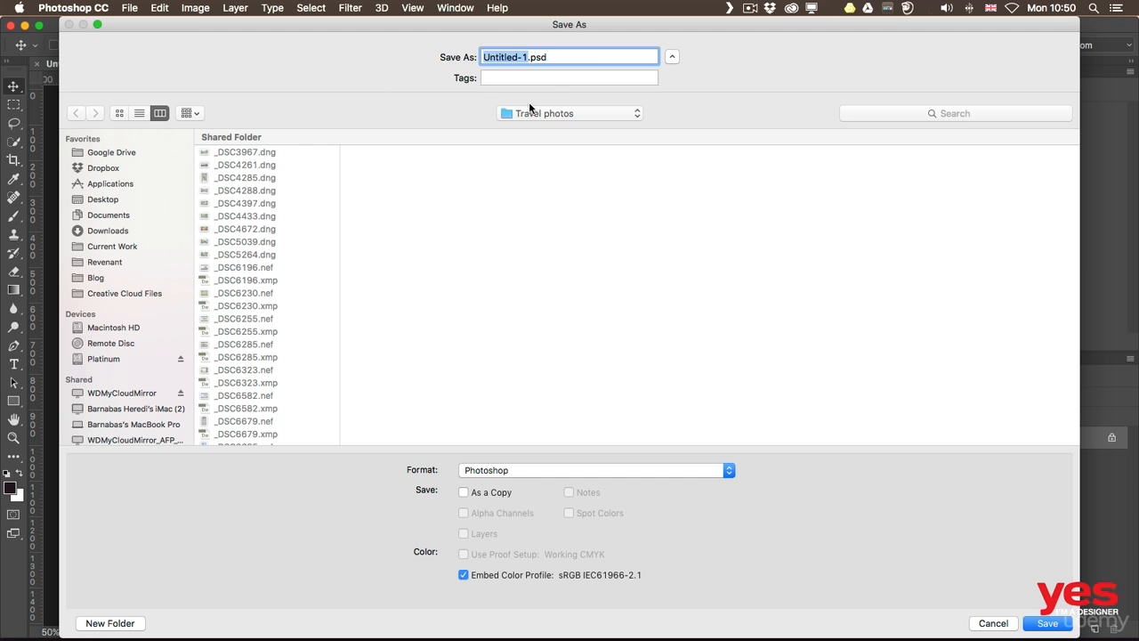
pyautogui.click(542, 113)
pyautogui.click(575, 190)
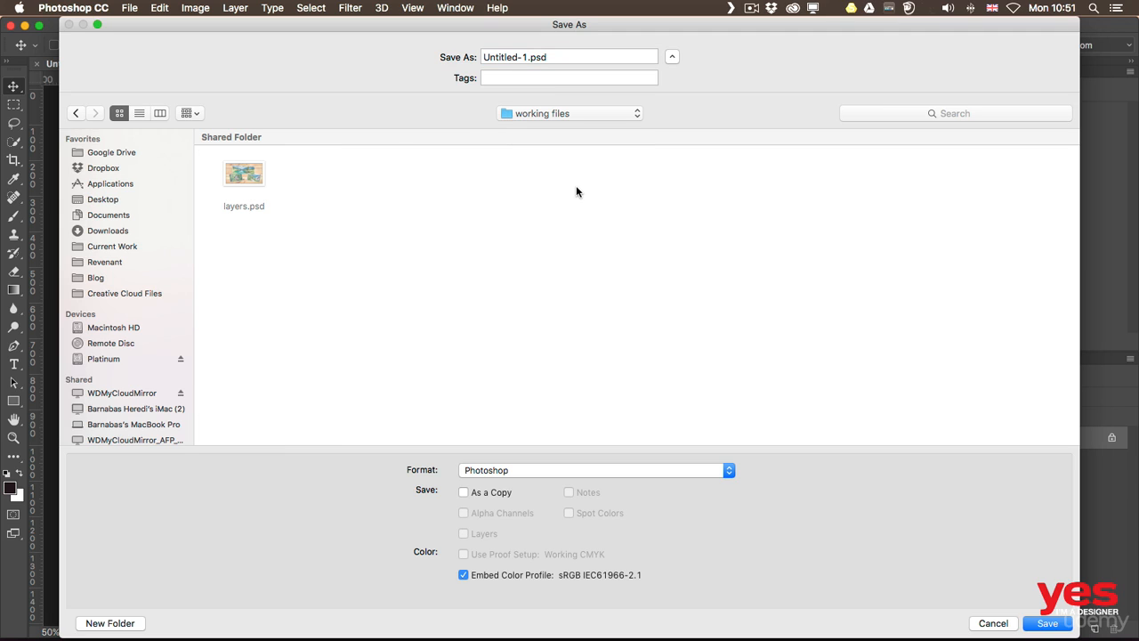
pyautogui.click(527, 57)
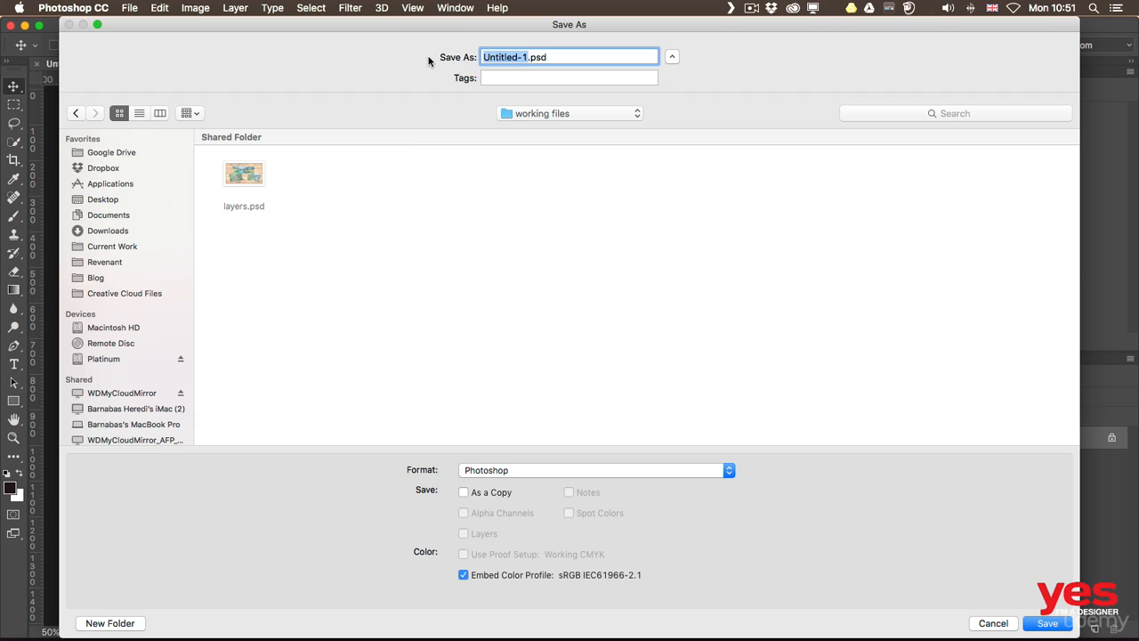
pyautogui.write('new document')
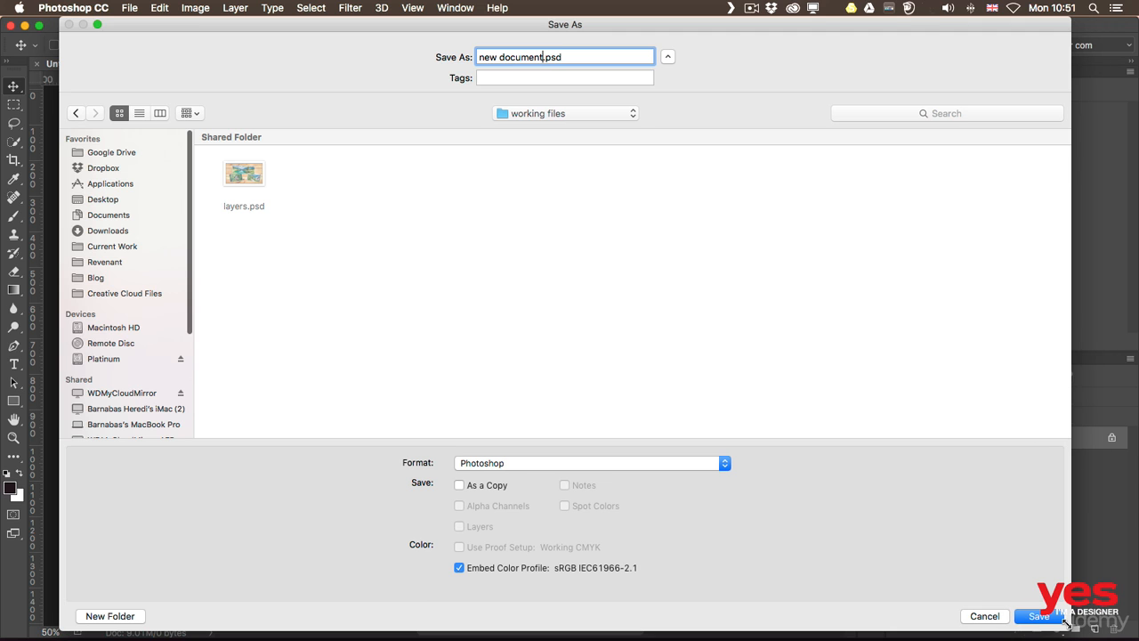
pyautogui.moveTo(1075, 635); pyautogui.dragTo(851, 523)
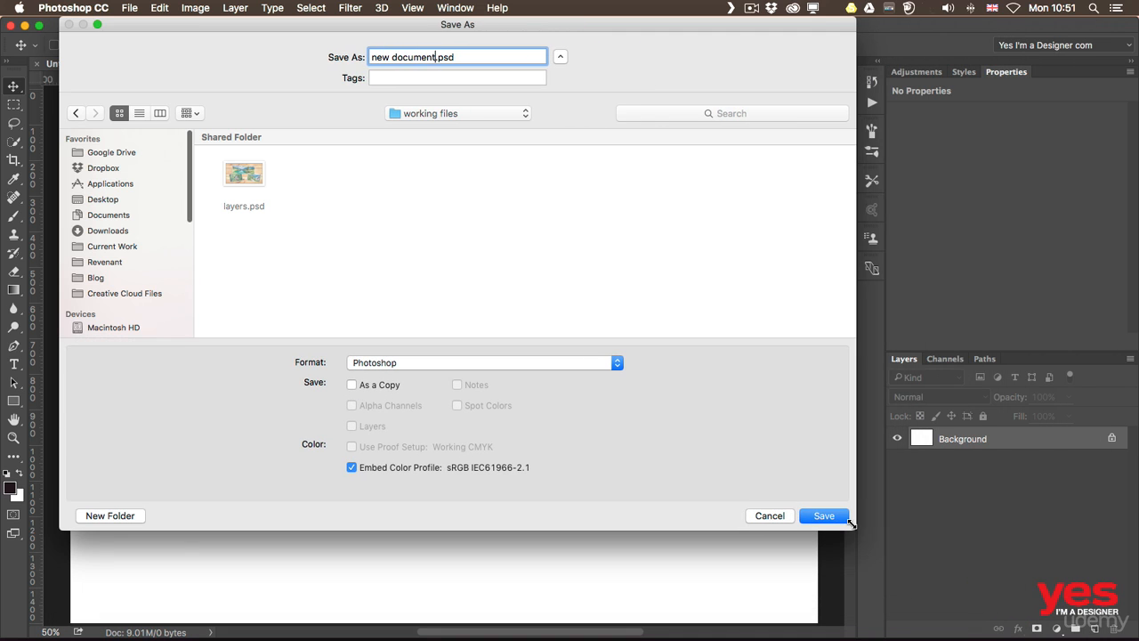
# Step: Review the available file formats, keep the Photoshop format and save the file
pyautogui.click(369, 364)
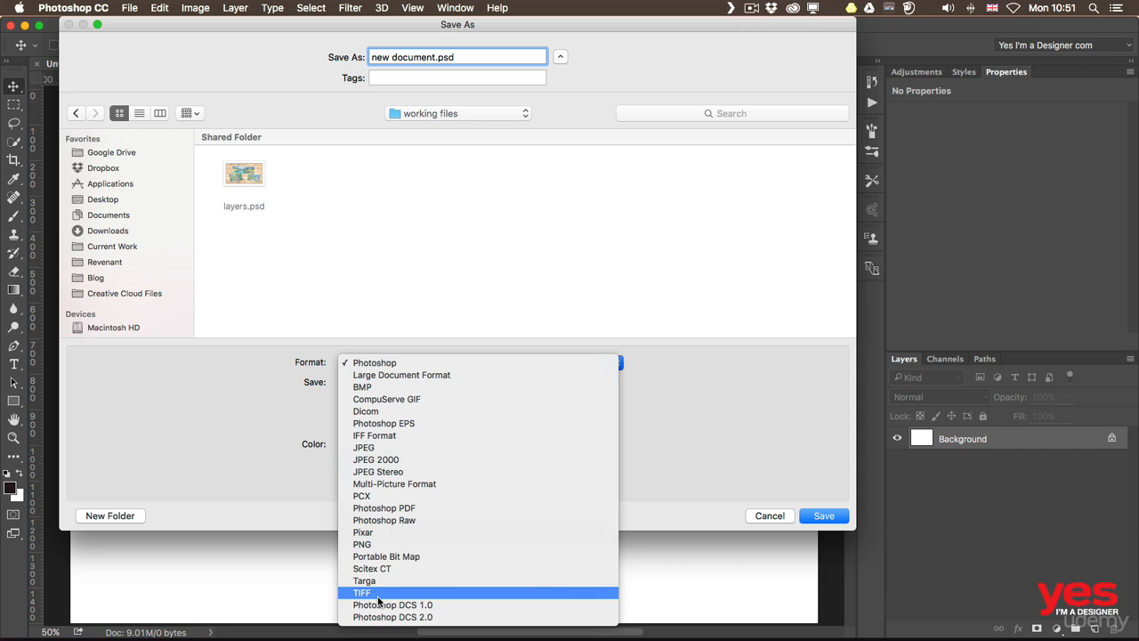
pyautogui.click(226, 411)
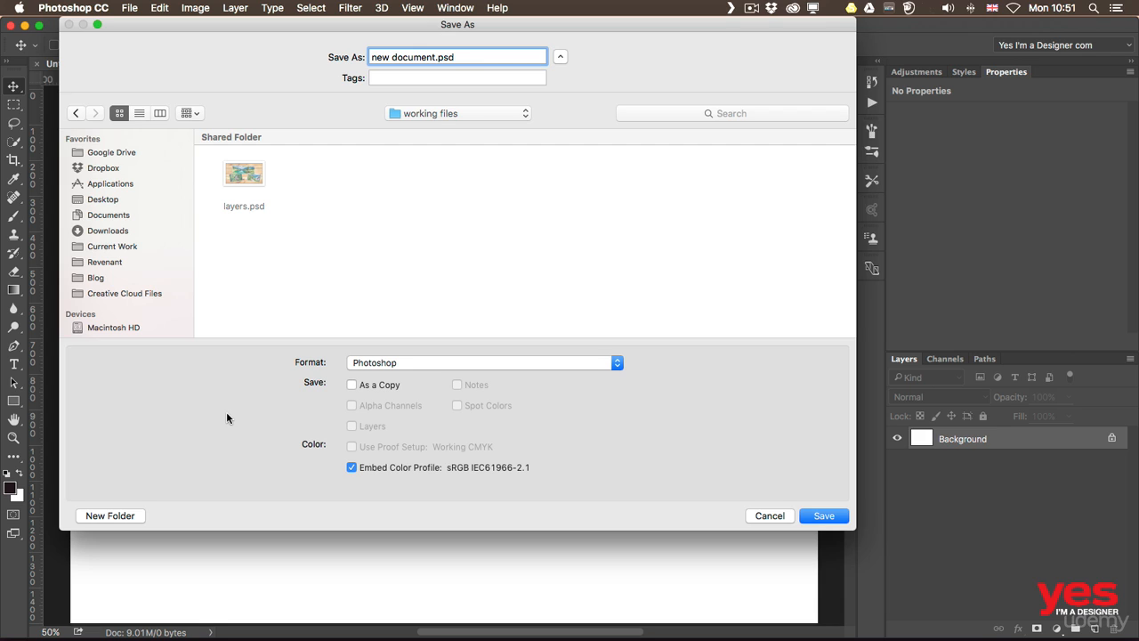
pyautogui.click(430, 364)
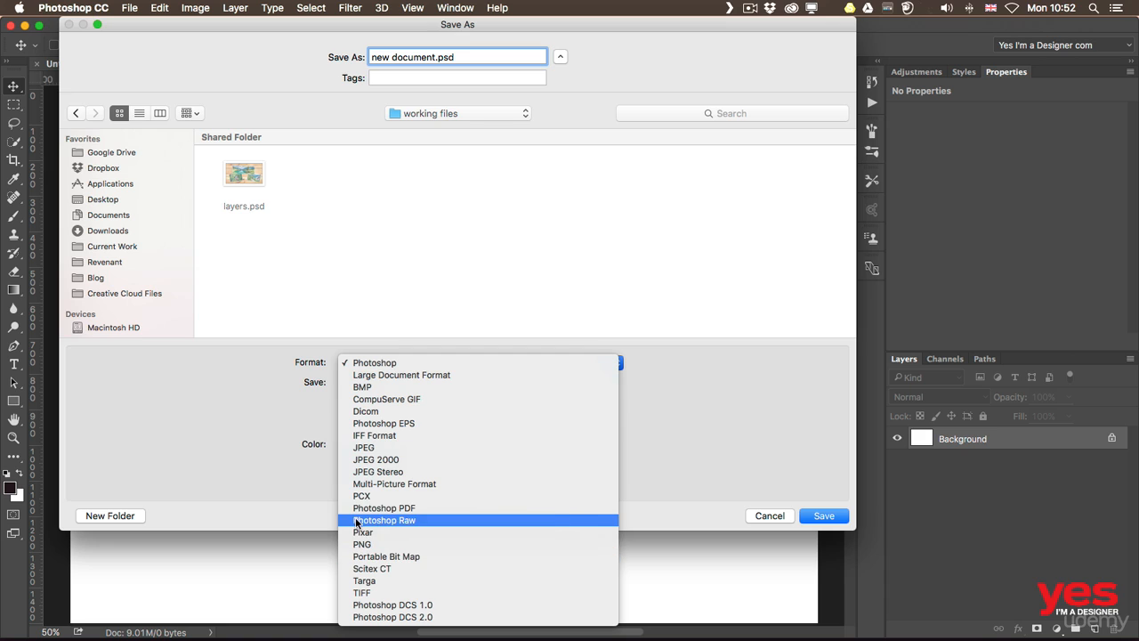
pyautogui.click(262, 409)
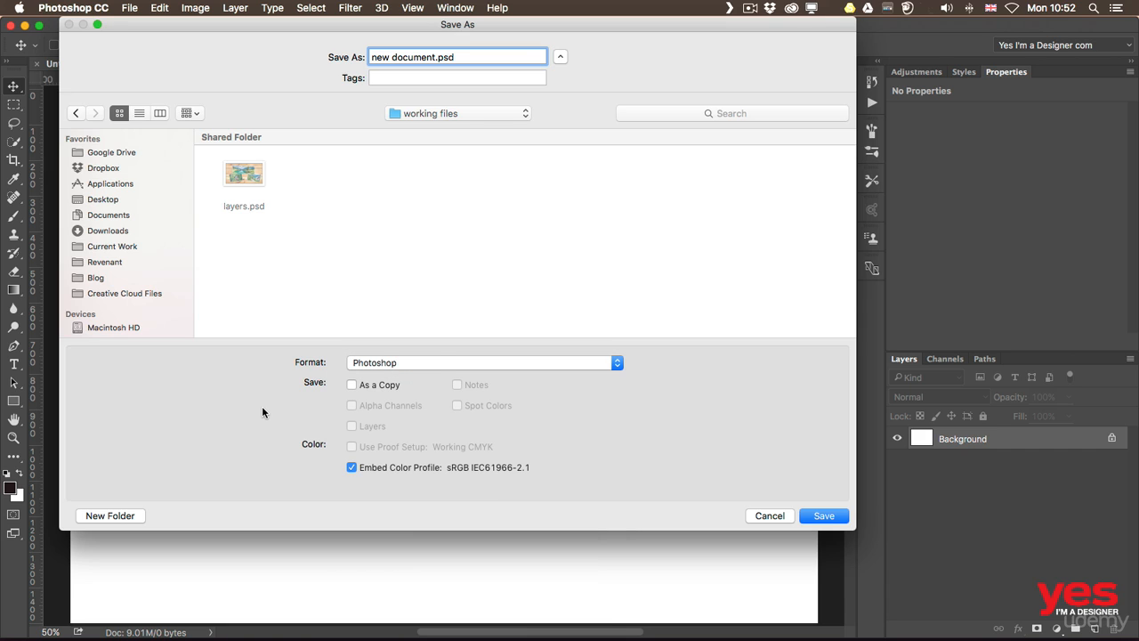
pyautogui.click(823, 516)
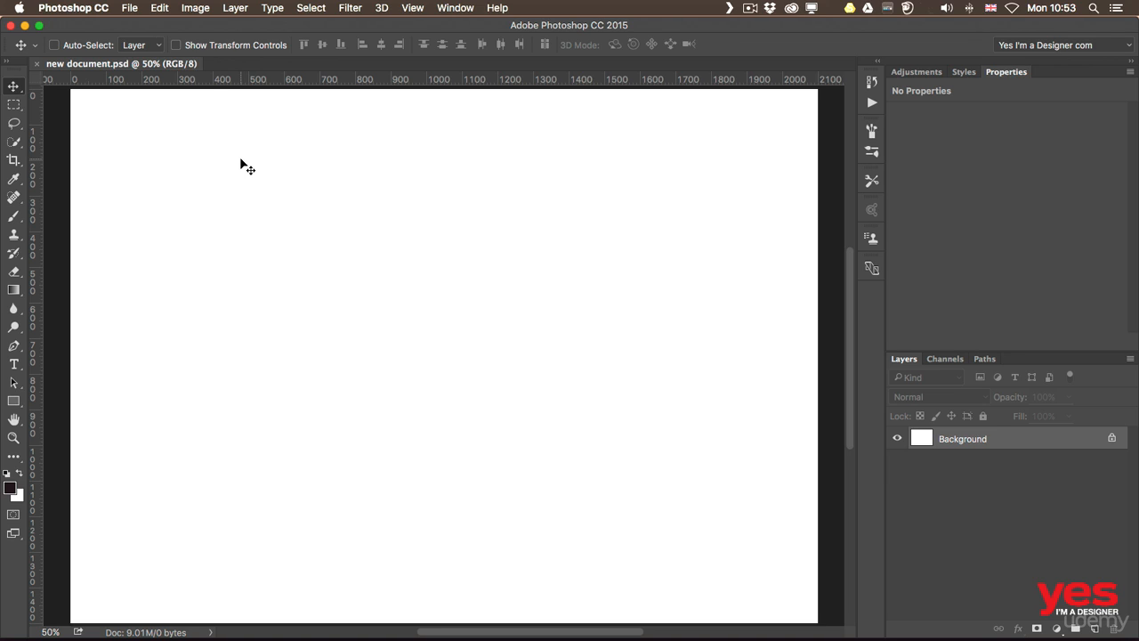
# Step: Place the image sign-429419.jpg from the Pixabay folder into the document as an embedded file
pyautogui.click(127, 8)
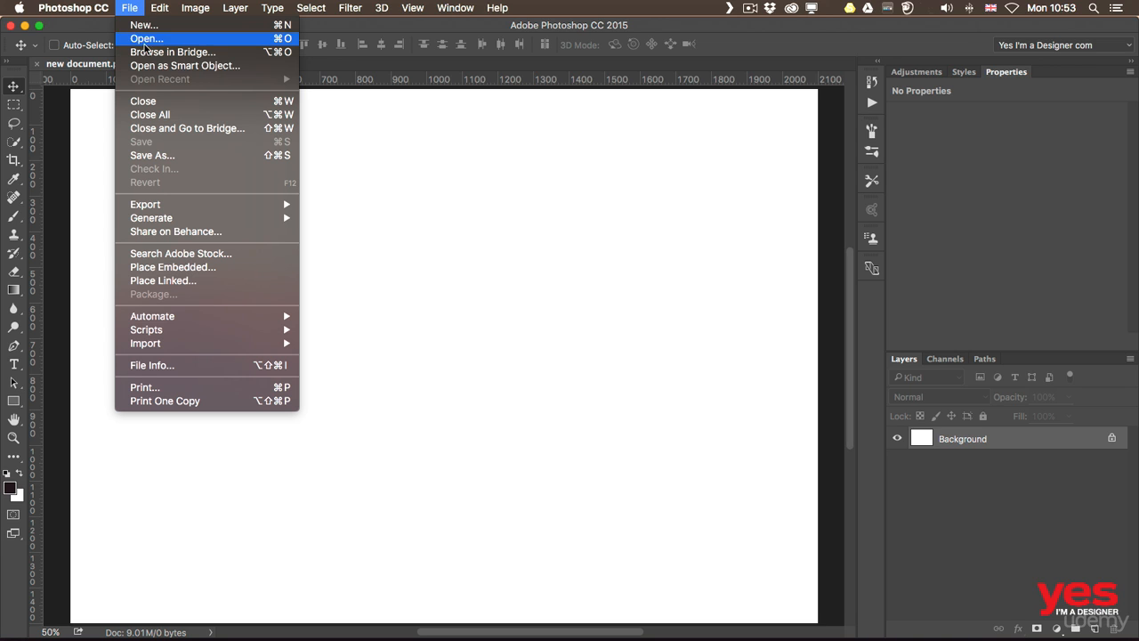
pyautogui.click(195, 268)
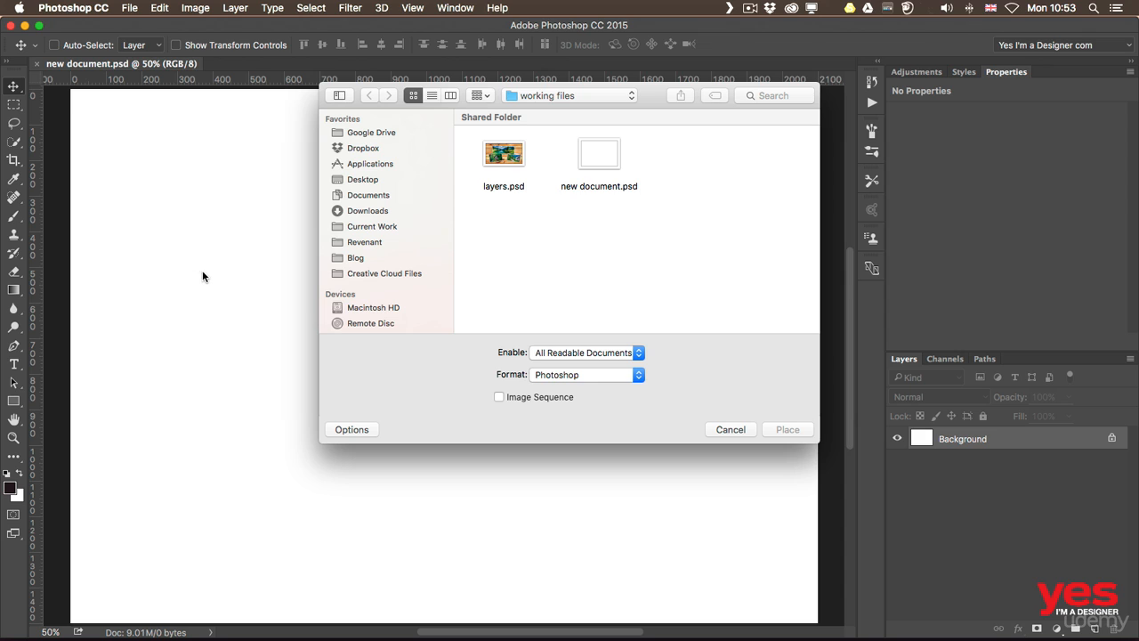
pyautogui.click(558, 97)
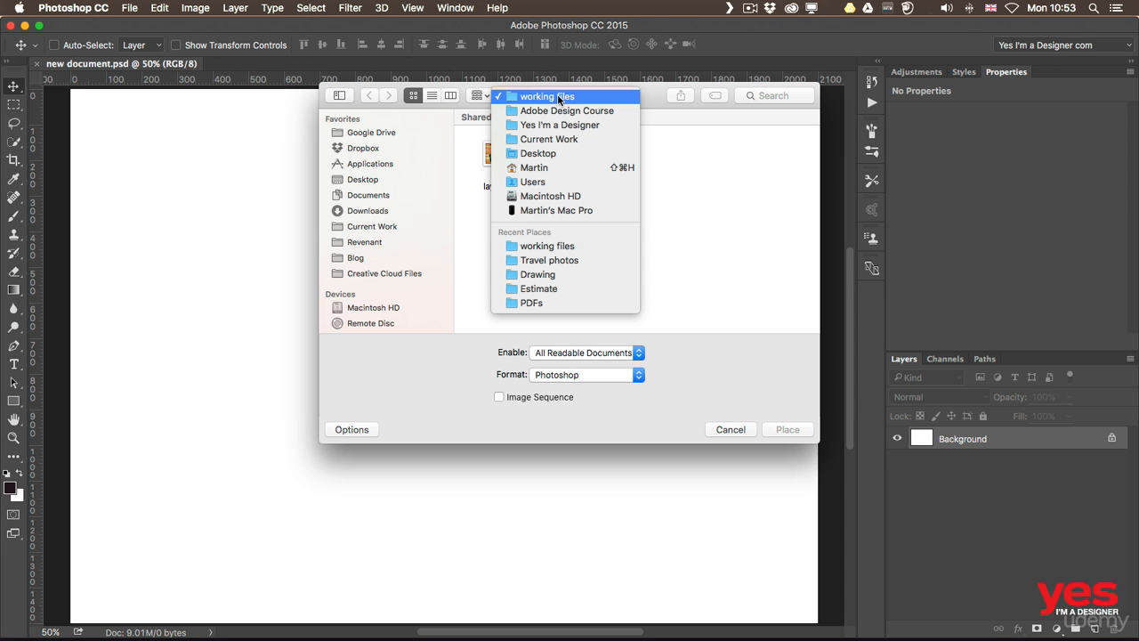
pyautogui.click(554, 110)
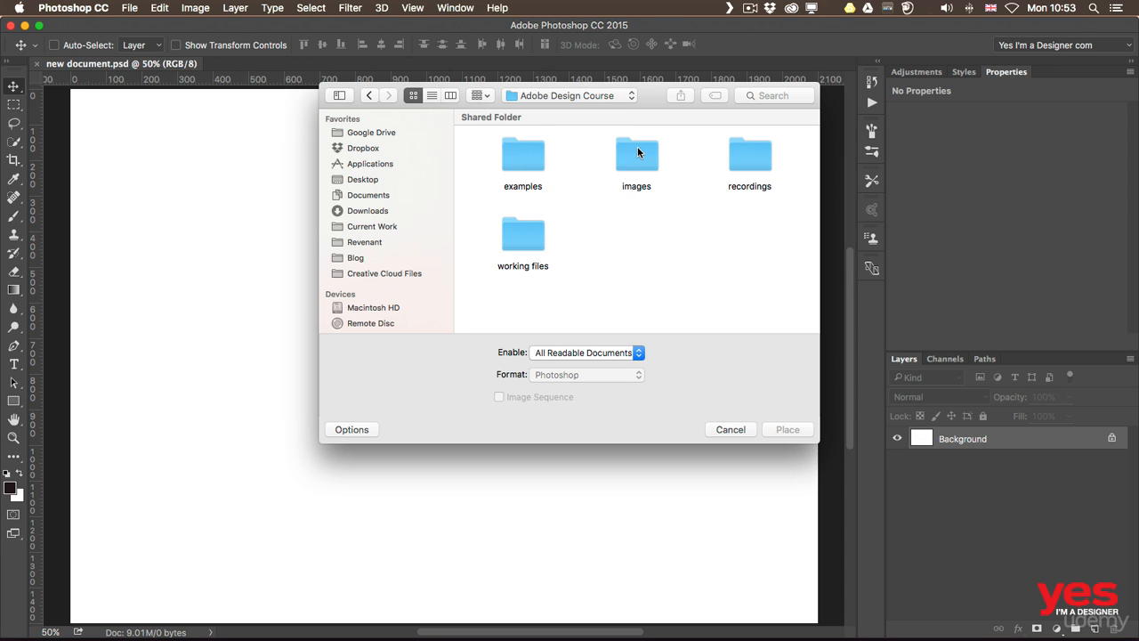
pyautogui.click(517, 159)
pyautogui.doubleClick(518, 158)
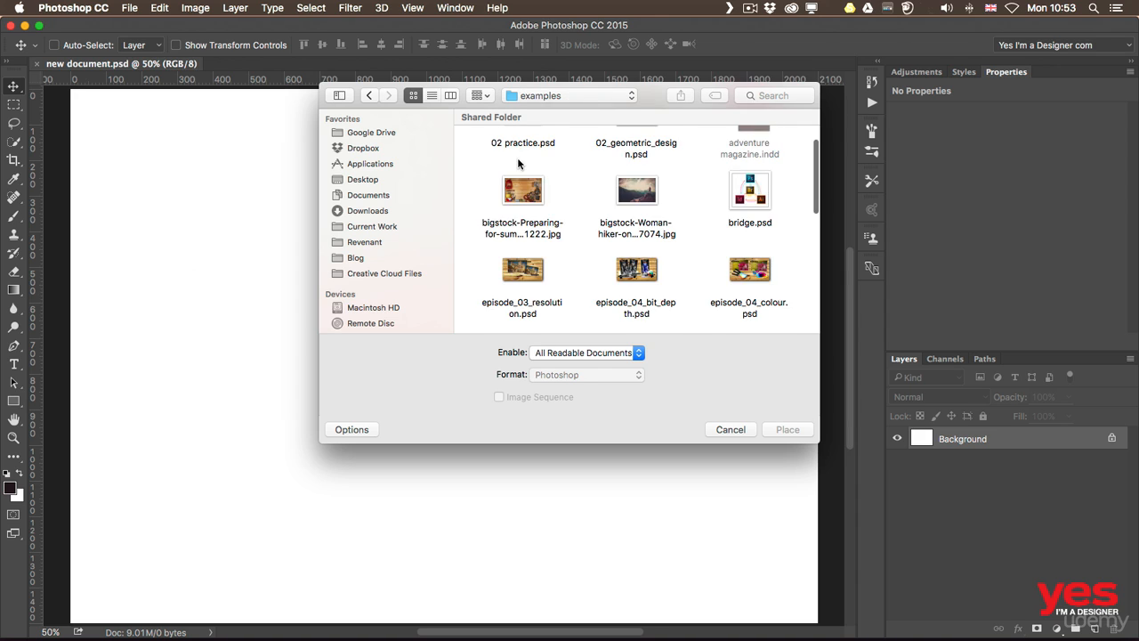
pyautogui.click(751, 218)
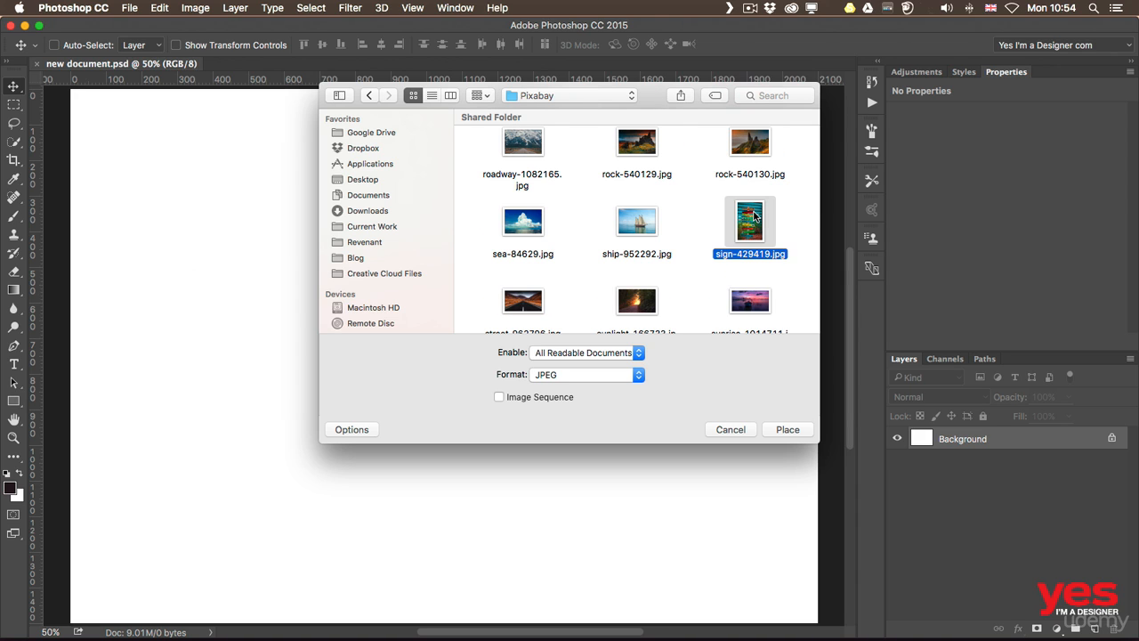
pyautogui.click(788, 428)
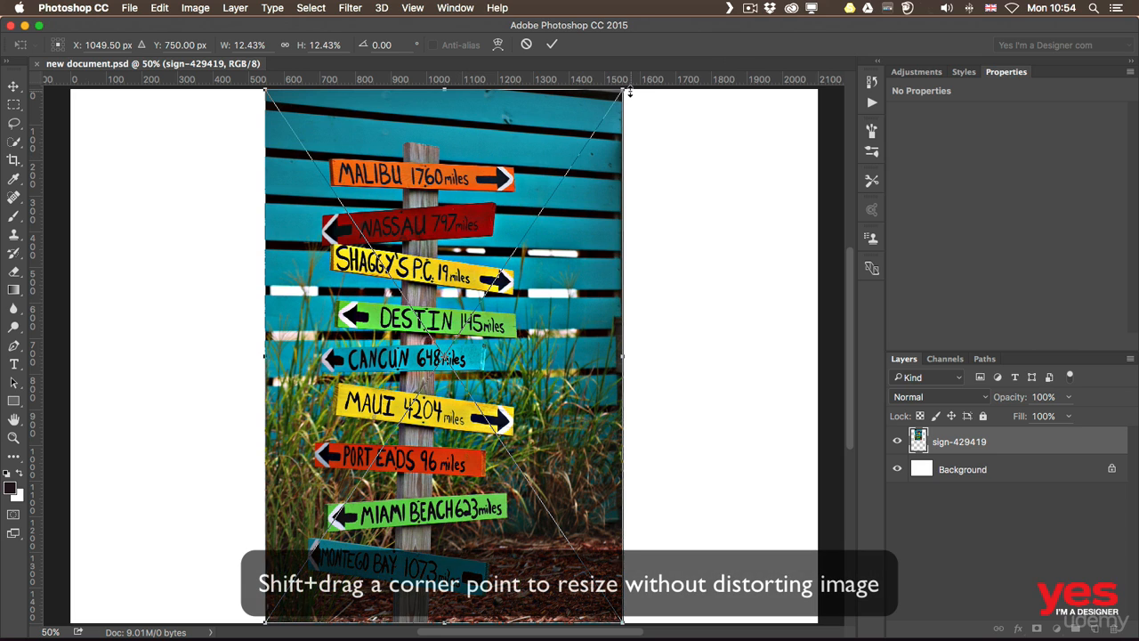
# Step: Scale the placed sign image to about 8.9%, position it in the left half of the canvas and commit the transform
pyautogui.moveTo(622, 91); pyautogui.dragTo(537, 245)
pyautogui.moveTo(458, 384); pyautogui.dragTo(352, 311)
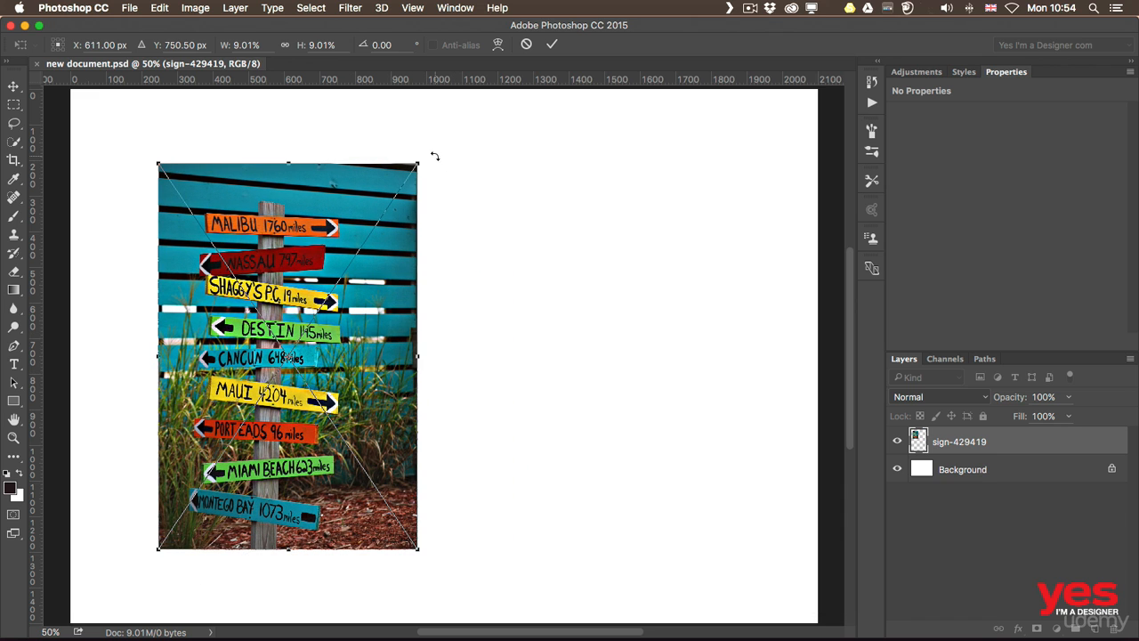
pyautogui.moveTo(415, 163)
pyautogui.mouseDown()
pyautogui.moveTo(446, 122)
pyautogui.moveTo(379, 236)
pyautogui.moveTo(425, 167)
pyautogui.moveTo(302, 142)
pyautogui.moveTo(478, 331)
pyautogui.moveTo(466, 205)
pyautogui.moveTo(406, 236)
pyautogui.moveTo(454, 160)
pyautogui.moveTo(421, 173)
pyautogui.mouseUp()
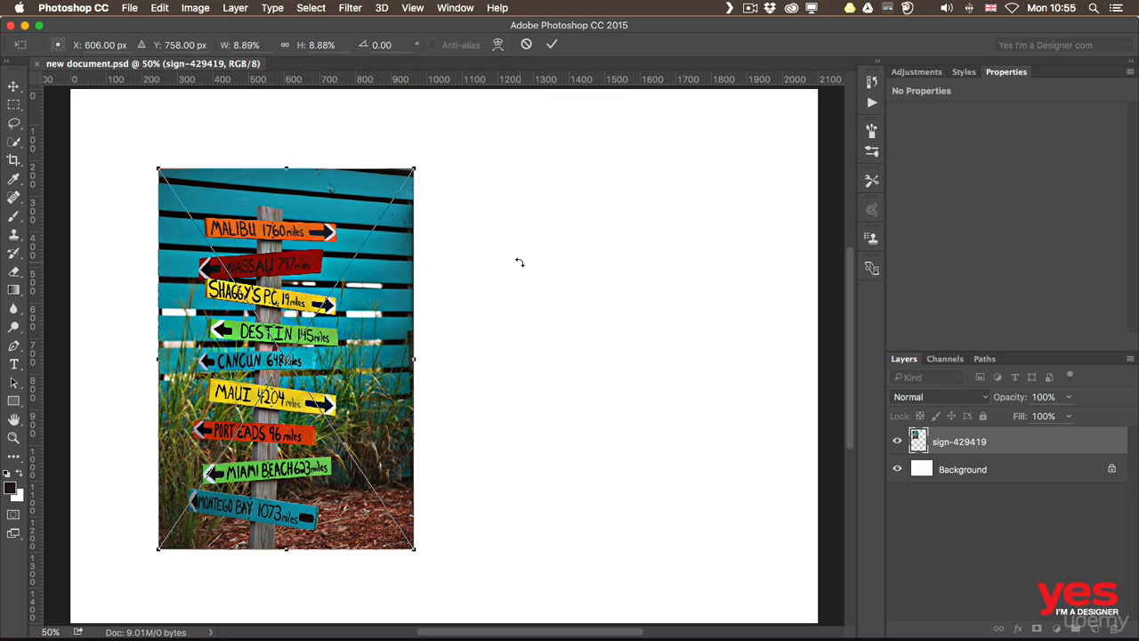
pyautogui.click(552, 46)
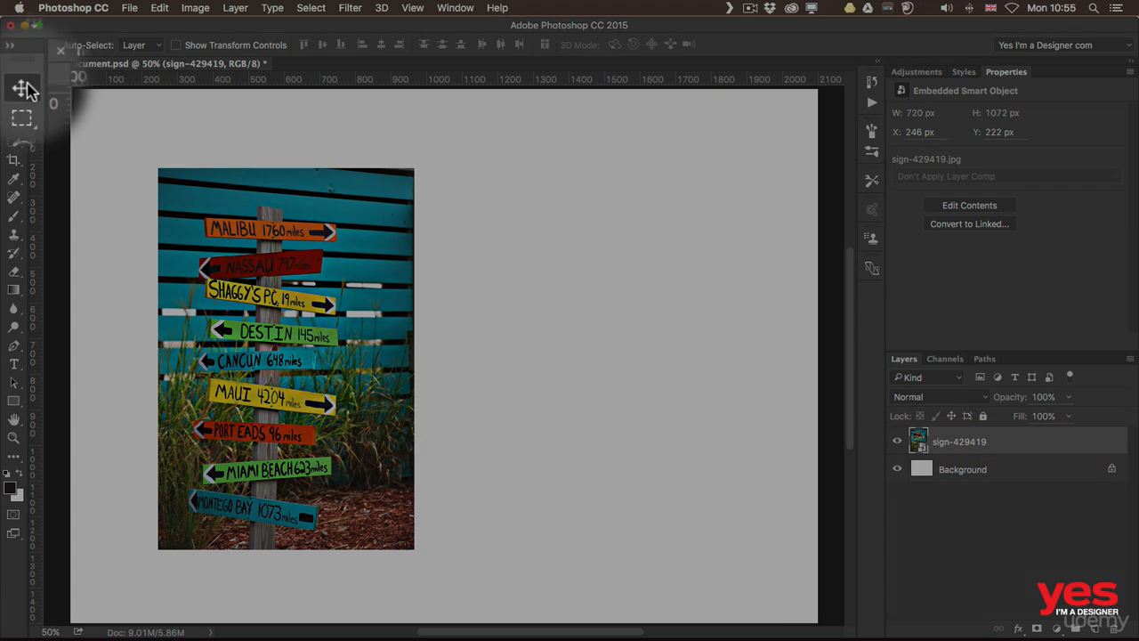
# Step: Move the sign image to about X 193 px, Y 181 px and place cairo-1051378.jpg from the Pixabay folder as an embedded file
pyautogui.moveTo(260, 242)
pyautogui.mouseDown()
pyautogui.moveTo(498, 240)
pyautogui.moveTo(254, 231)
pyautogui.mouseUp()
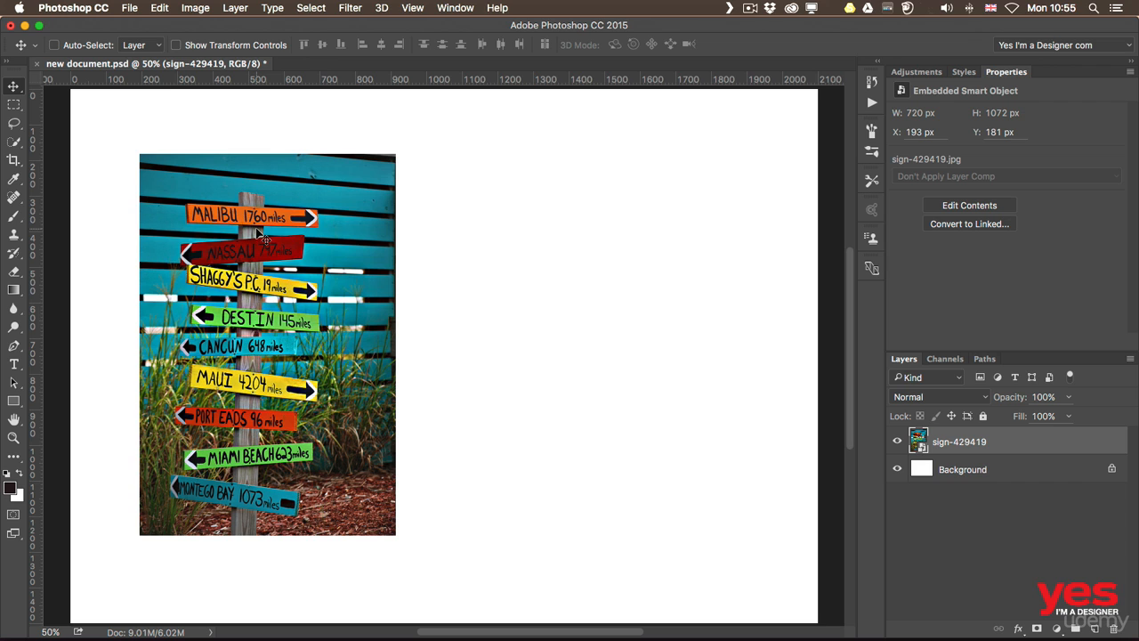
pyautogui.click(127, 11)
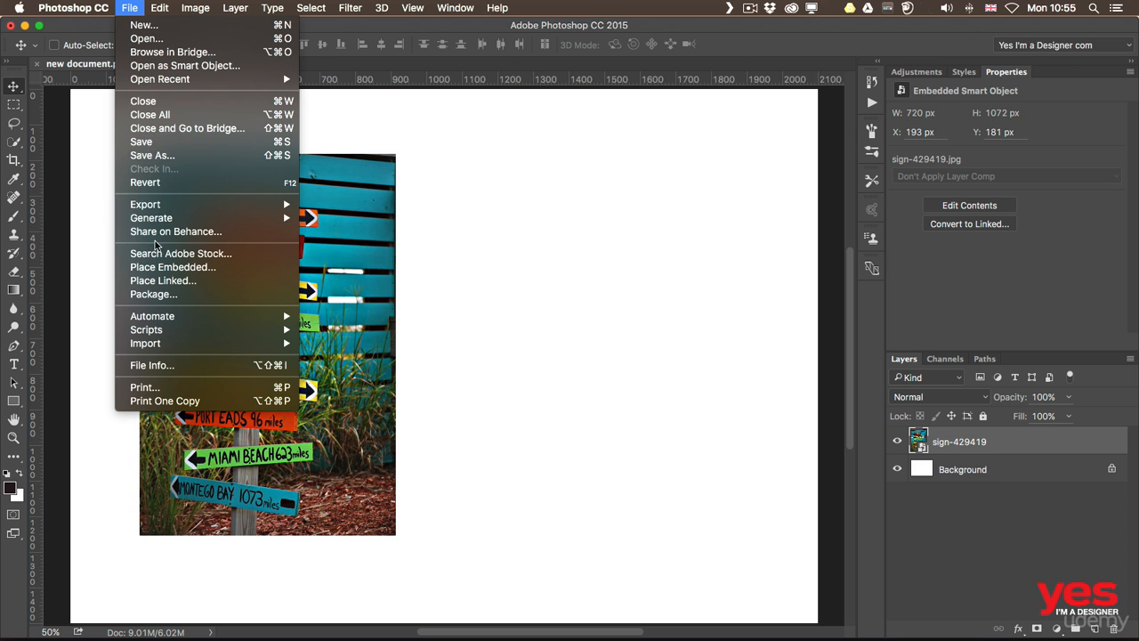
pyautogui.click(204, 266)
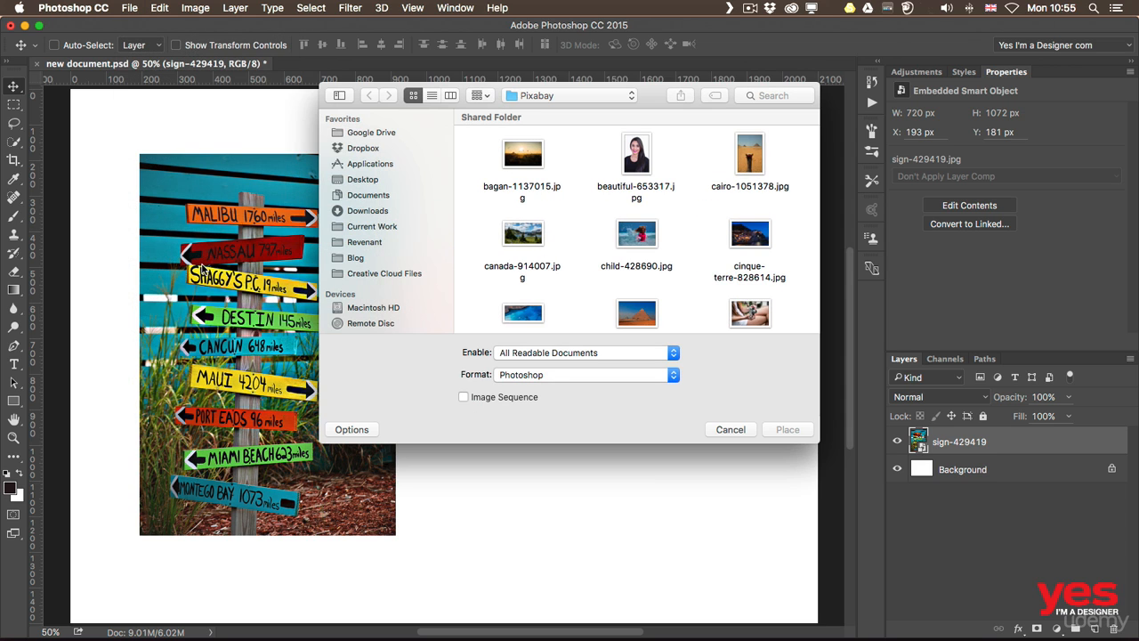
pyautogui.click(758, 157)
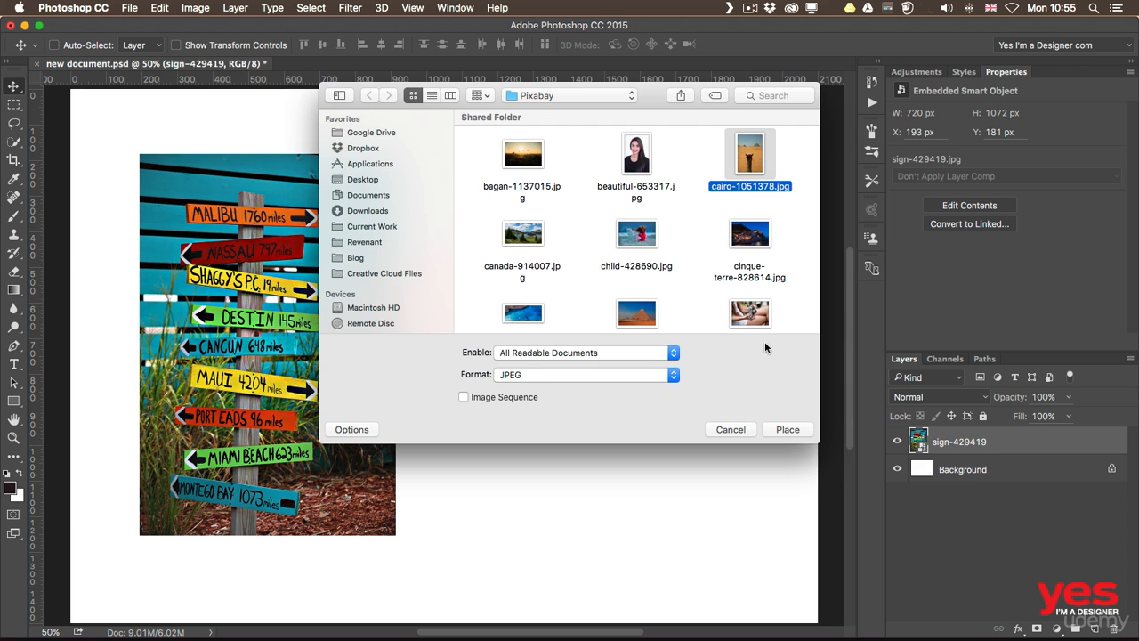
pyautogui.click(788, 430)
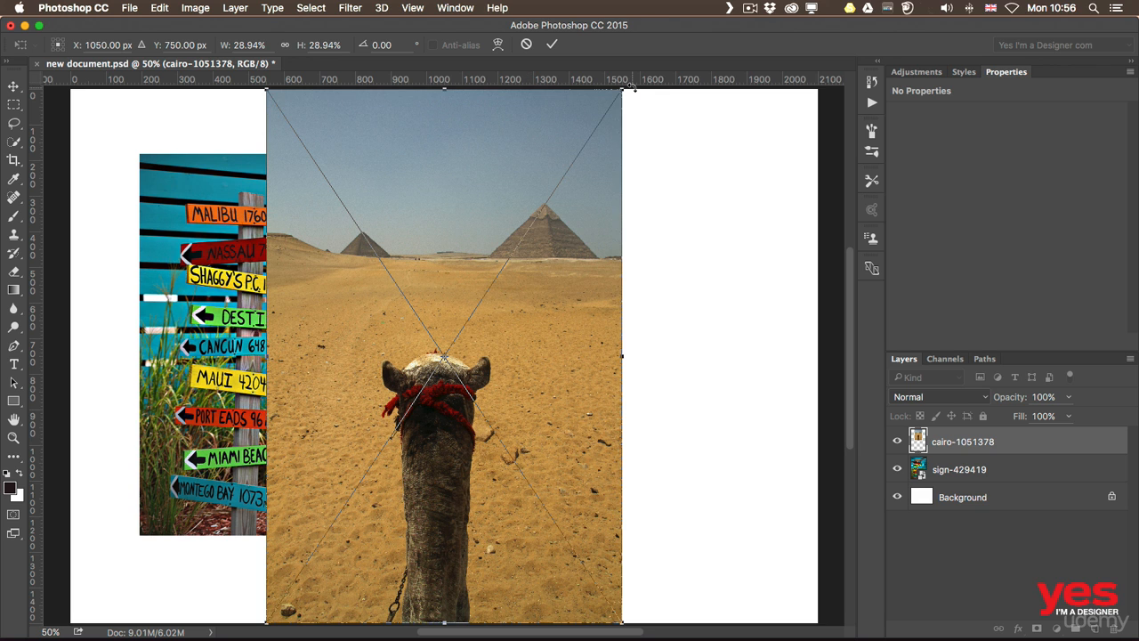
# Step: Scale the placed Cairo image to about 17.8%, position it at about X 1100 px, Y 255 px and commit the transform
pyautogui.moveTo(624, 83); pyautogui.dragTo(477, 287)
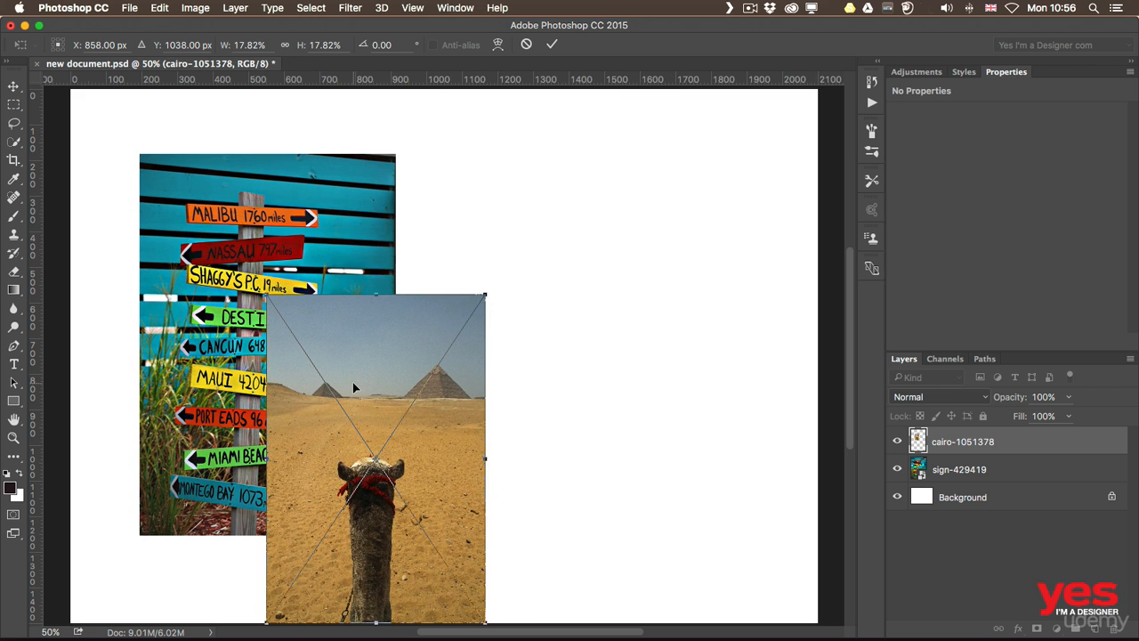
pyautogui.moveTo(352, 382); pyautogui.dragTo(553, 252)
pyautogui.press('Return')
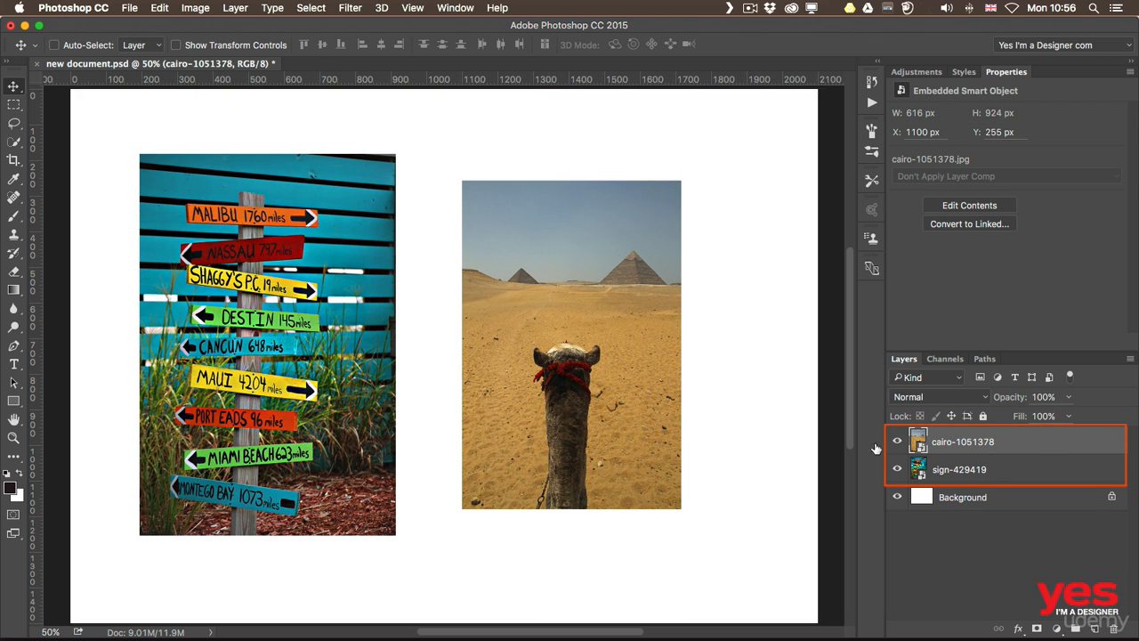
# Step: Move the sign layer to about X 212 px, Y 214 px and the Cairo layer to about X 994 px, Y 264 px
pyautogui.click(993, 472)
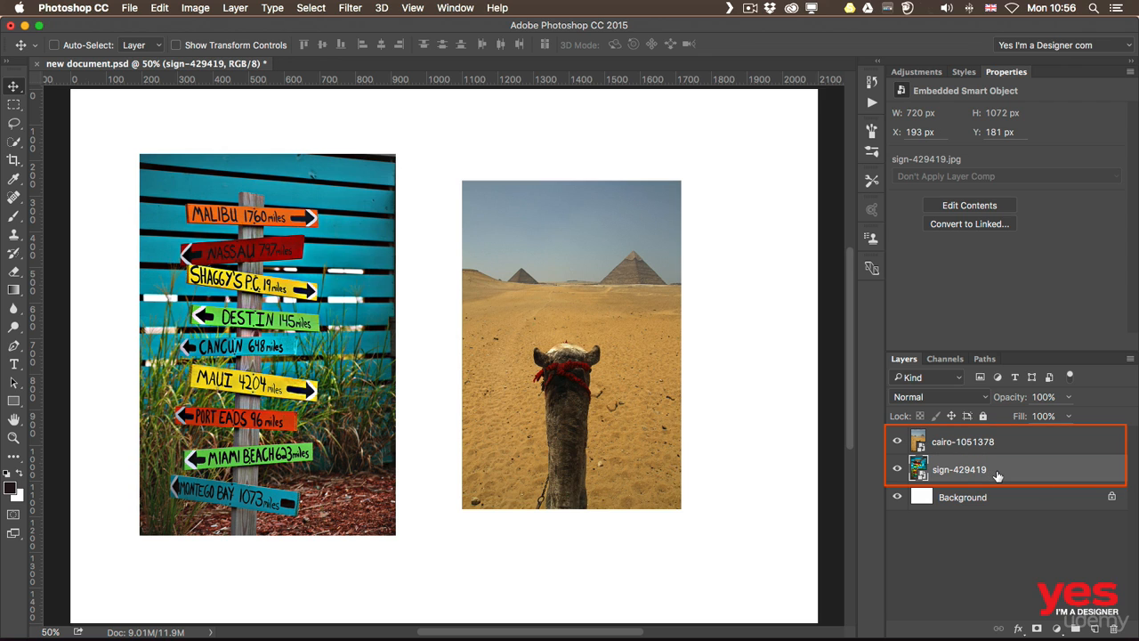
pyautogui.moveTo(311, 391)
pyautogui.mouseDown()
pyautogui.moveTo(337, 392)
pyautogui.moveTo(317, 403)
pyautogui.mouseUp()
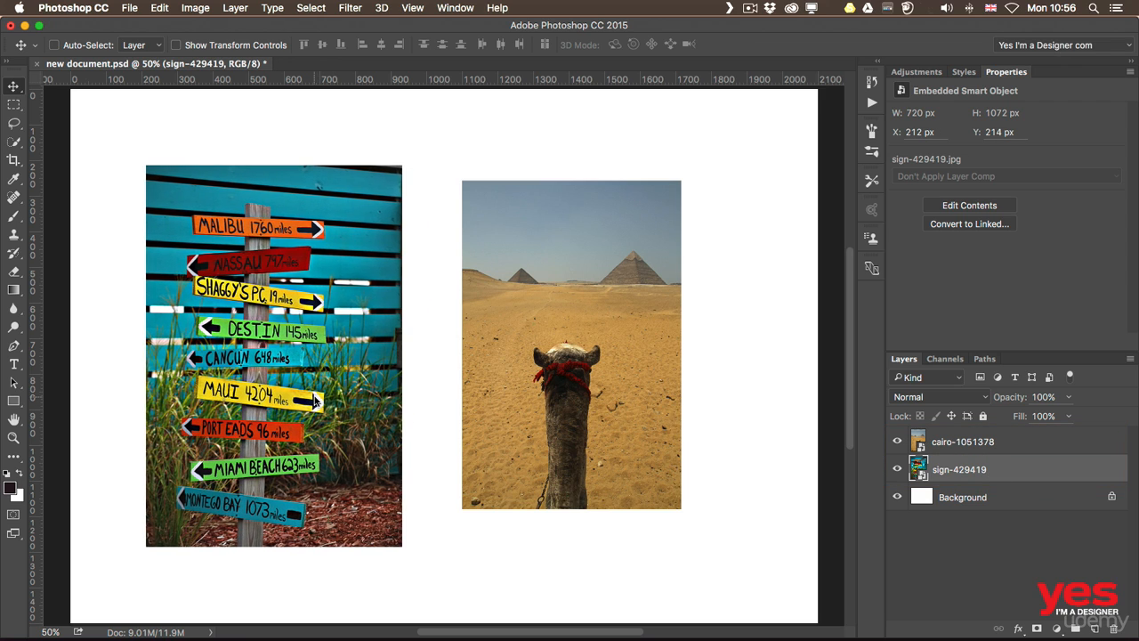
pyautogui.click(988, 449)
pyautogui.moveTo(545, 385); pyautogui.dragTo(424, 396)
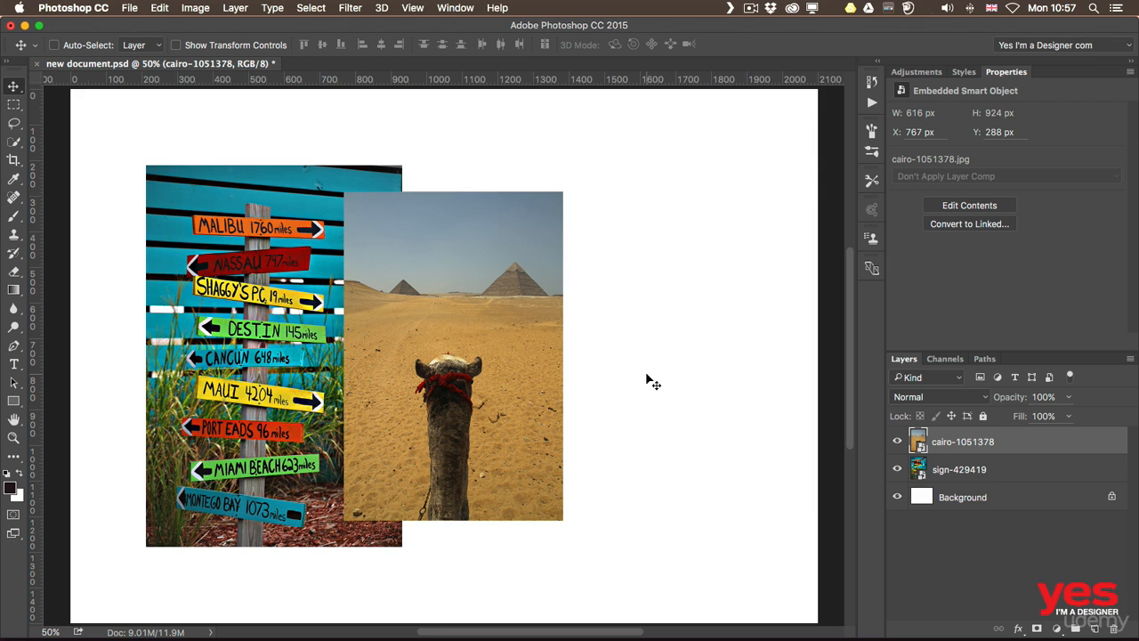
pyautogui.moveTo(454, 363); pyautogui.dragTo(535, 354)
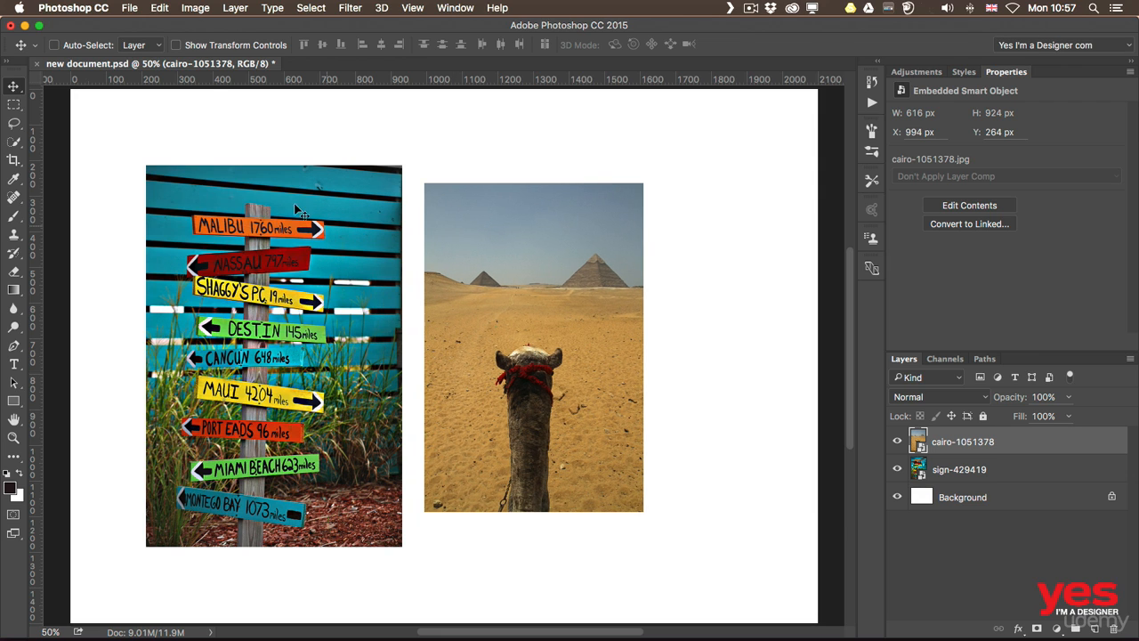
# Step: Open bagan-1137015.jpg from the Pixabay folder as a separate document
pyautogui.click(131, 11)
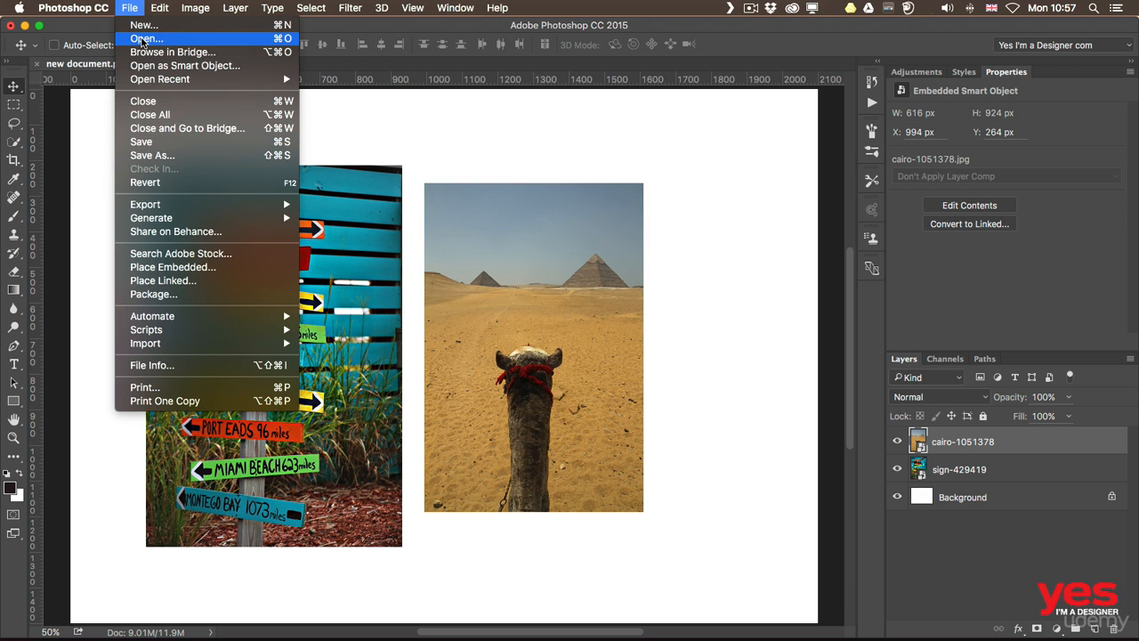
pyautogui.click(141, 39)
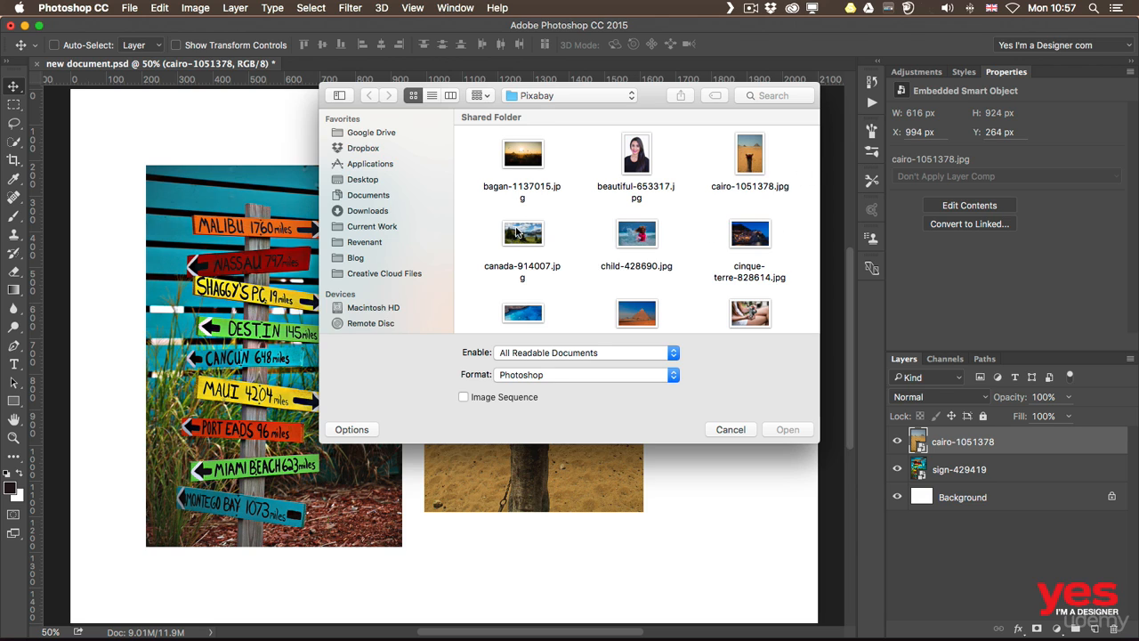
pyautogui.click(531, 158)
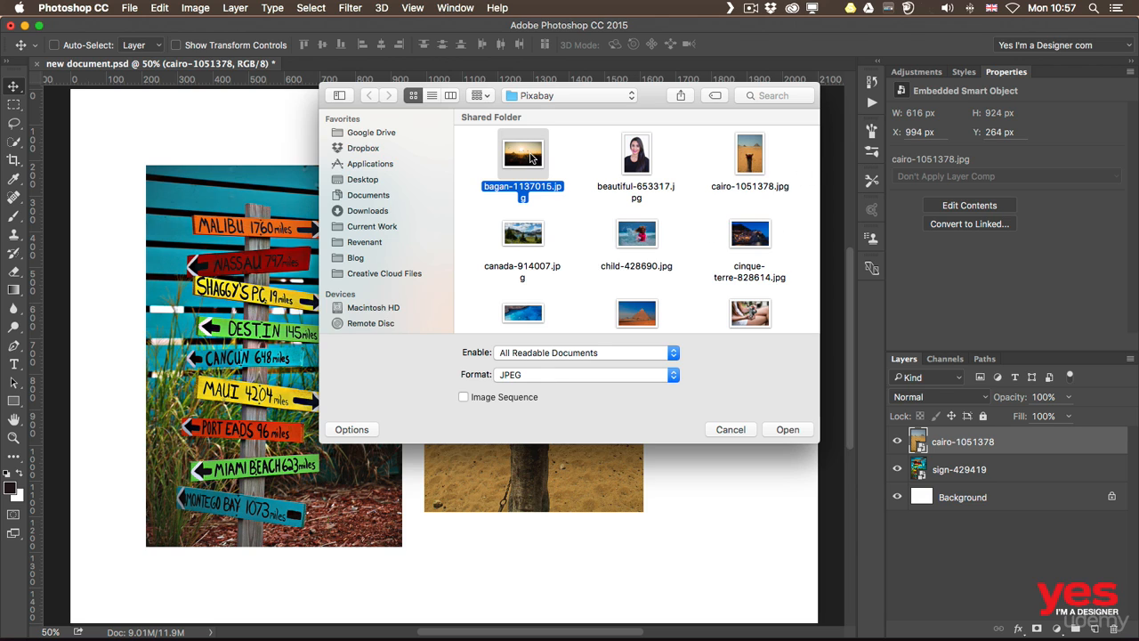
pyautogui.click(792, 433)
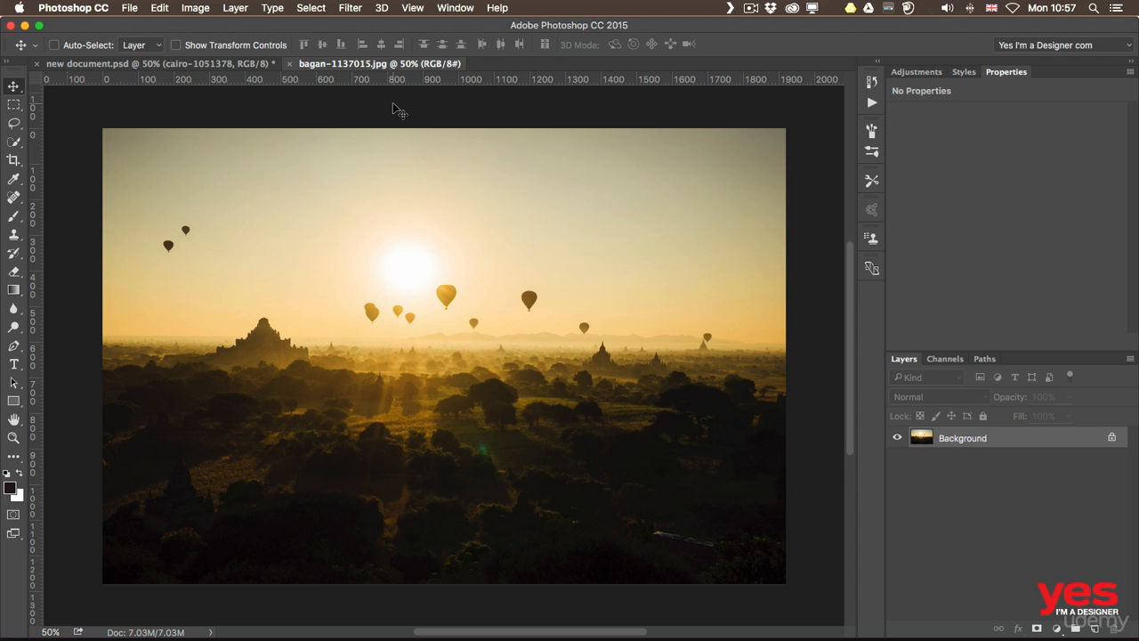
# Step: Return to new document.psd and open coast-984183.jpg from the Pixabay folder as another document
pyautogui.click(165, 70)
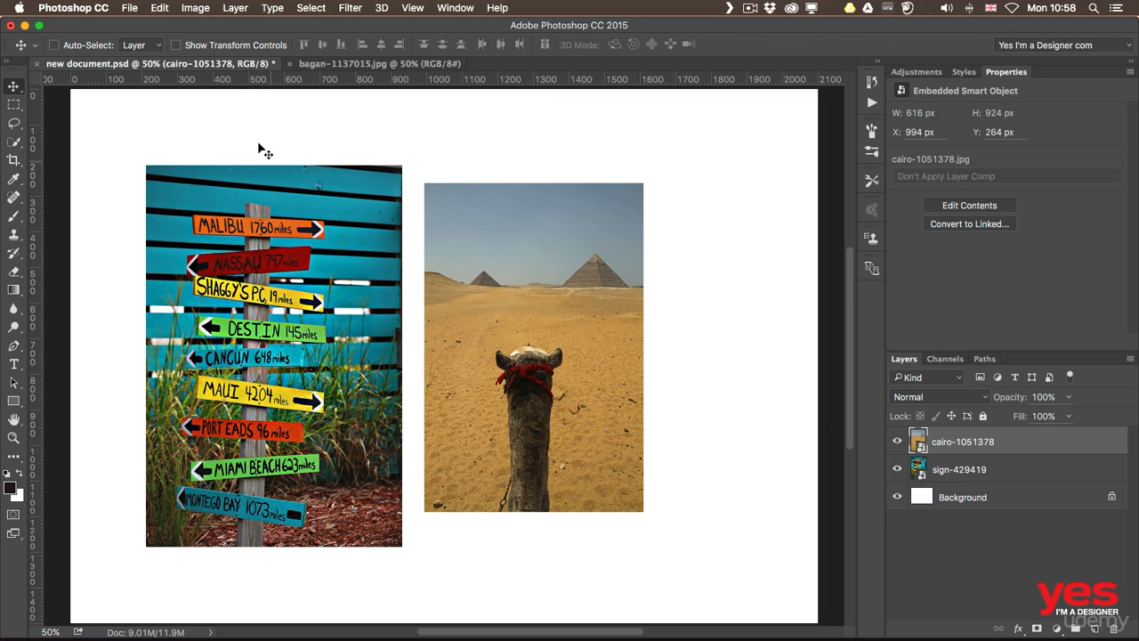
pyautogui.click(132, 7)
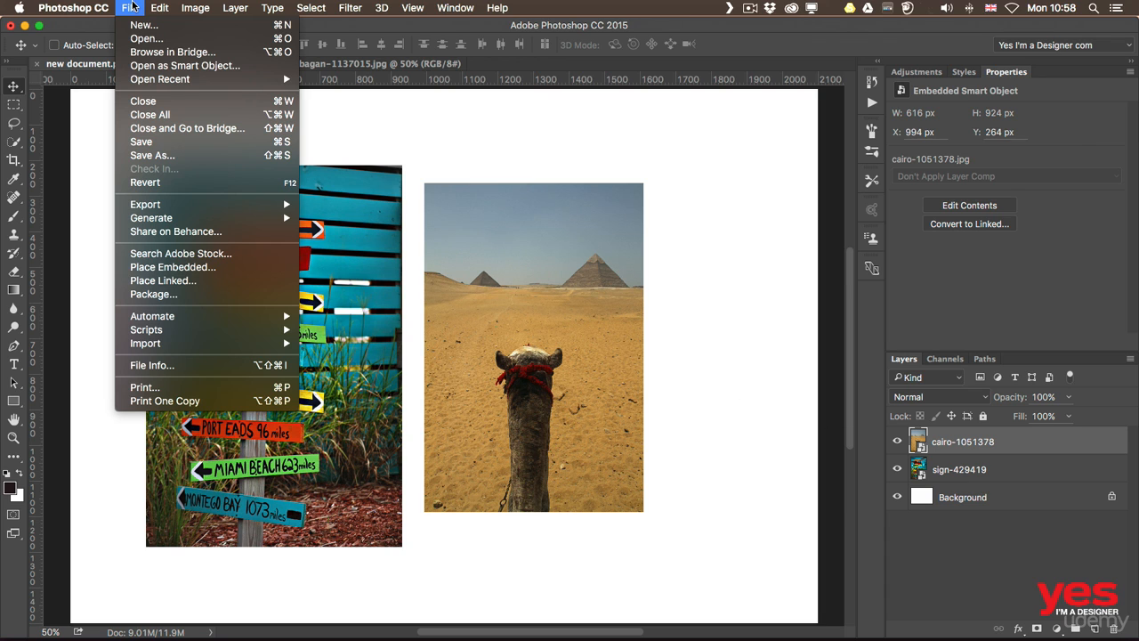
pyautogui.click(134, 37)
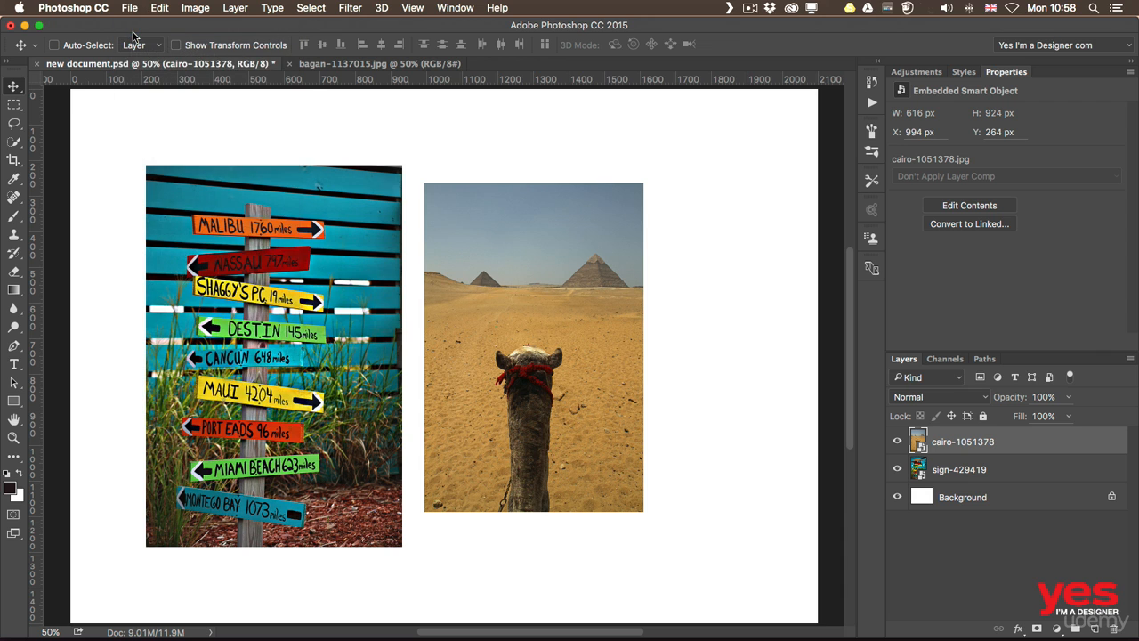
pyautogui.click(521, 311)
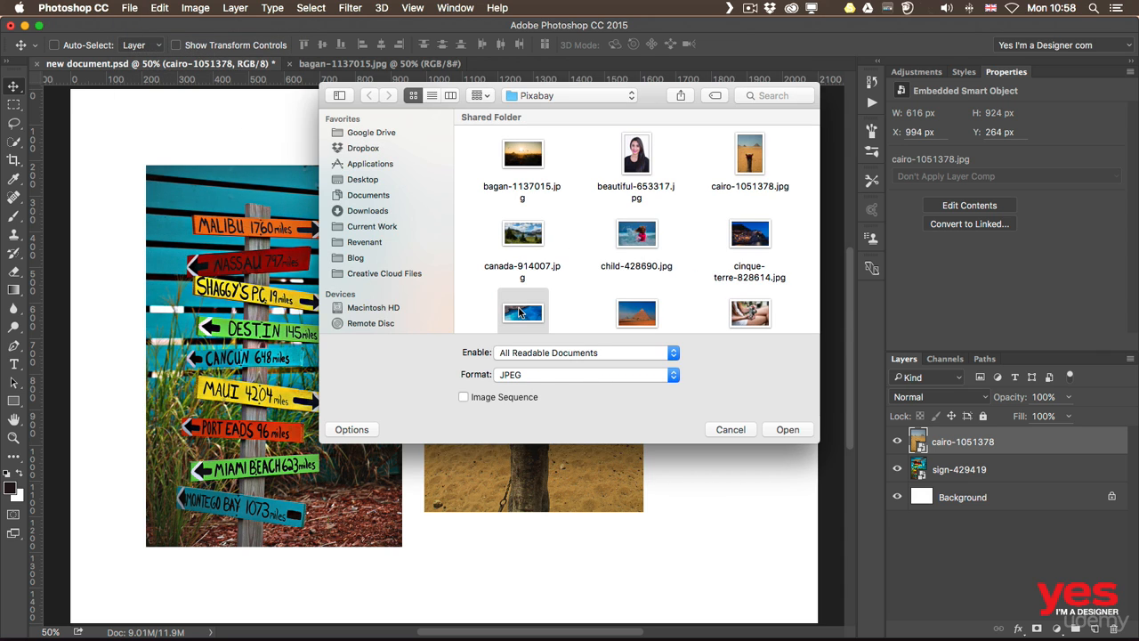
pyautogui.doubleClick(518, 307)
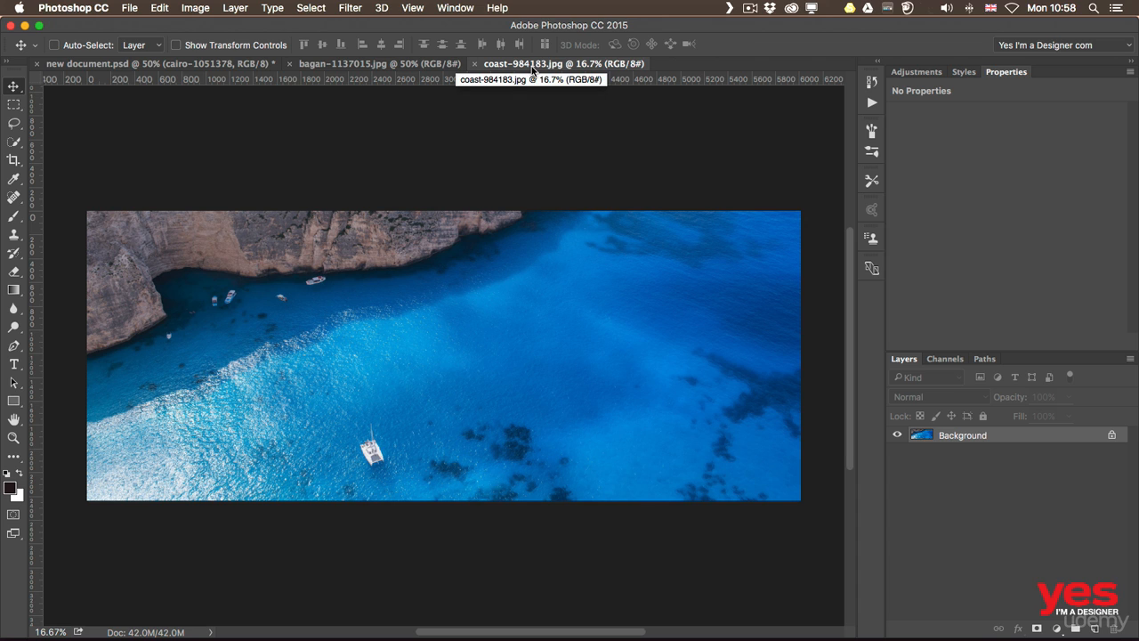
# Step: Look through the open bagan, new document and coast files, finishing on coast-984183.jpg
pyautogui.click(369, 70)
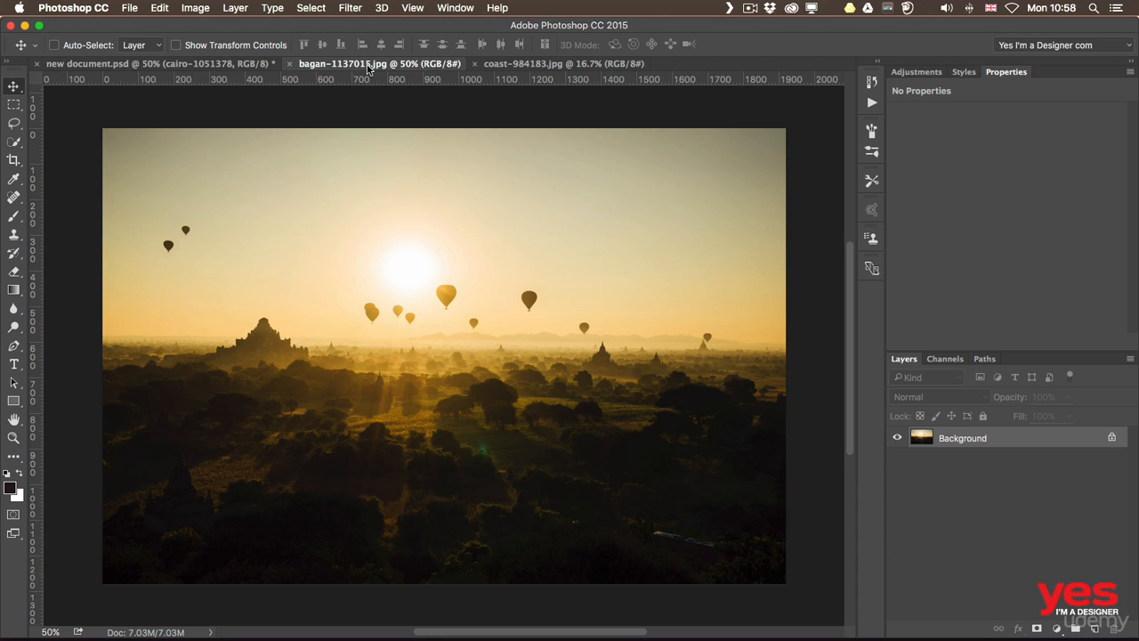
pyautogui.click(163, 67)
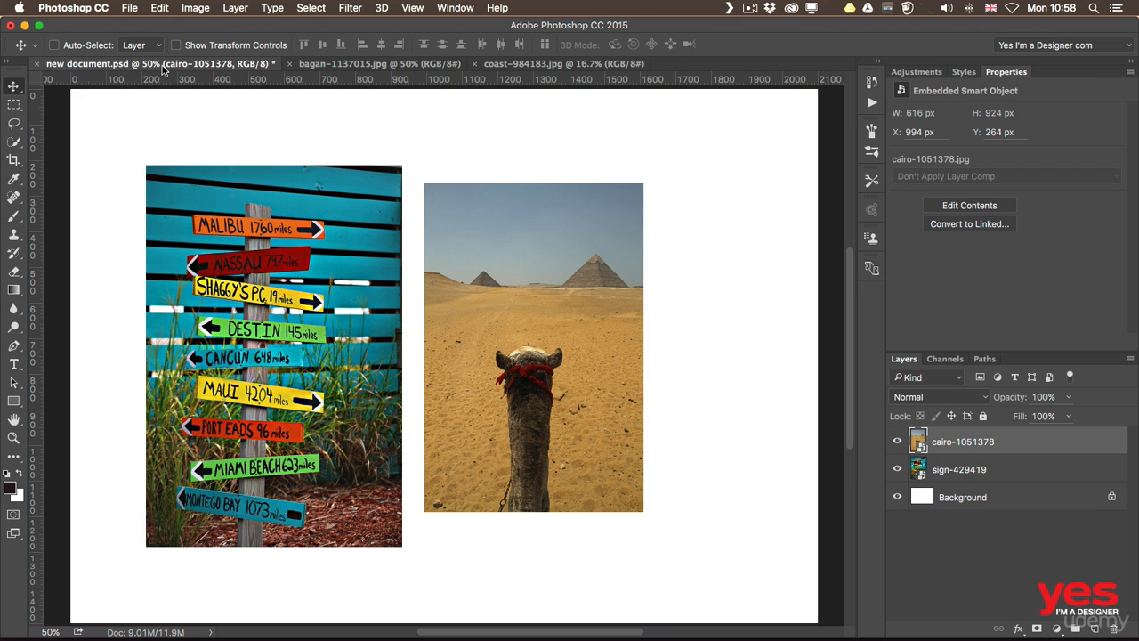
pyautogui.click(352, 67)
pyautogui.click(513, 67)
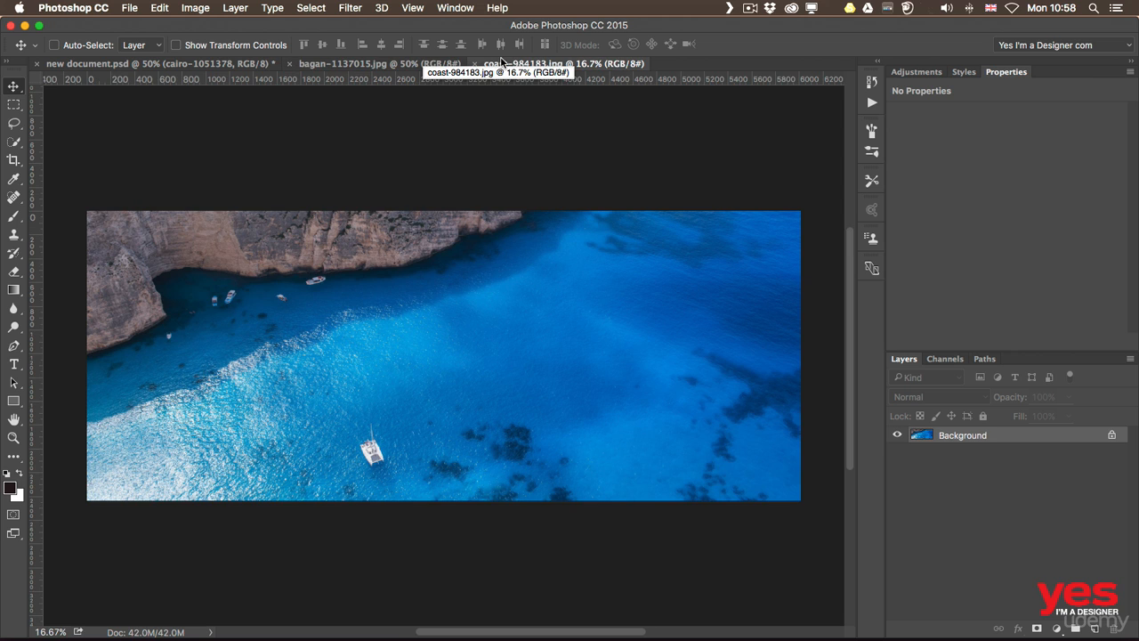
# Step: Arrange the three open documents as 3-up Stacked and consolidate them all back to tabs
pyautogui.click(455, 8)
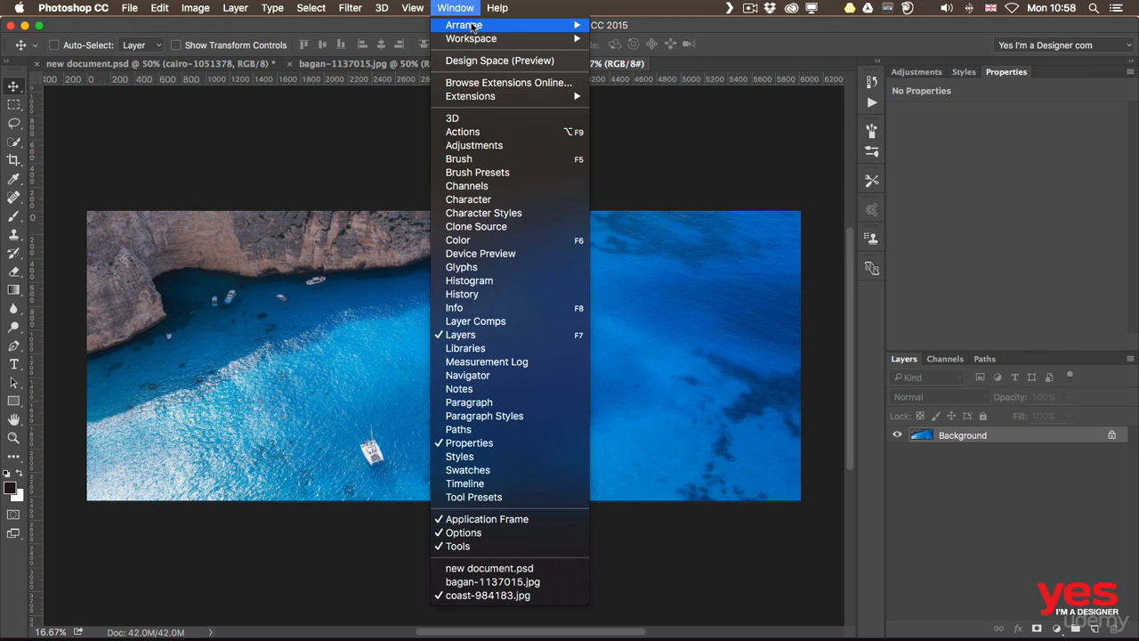
pyautogui.moveTo(473, 26)
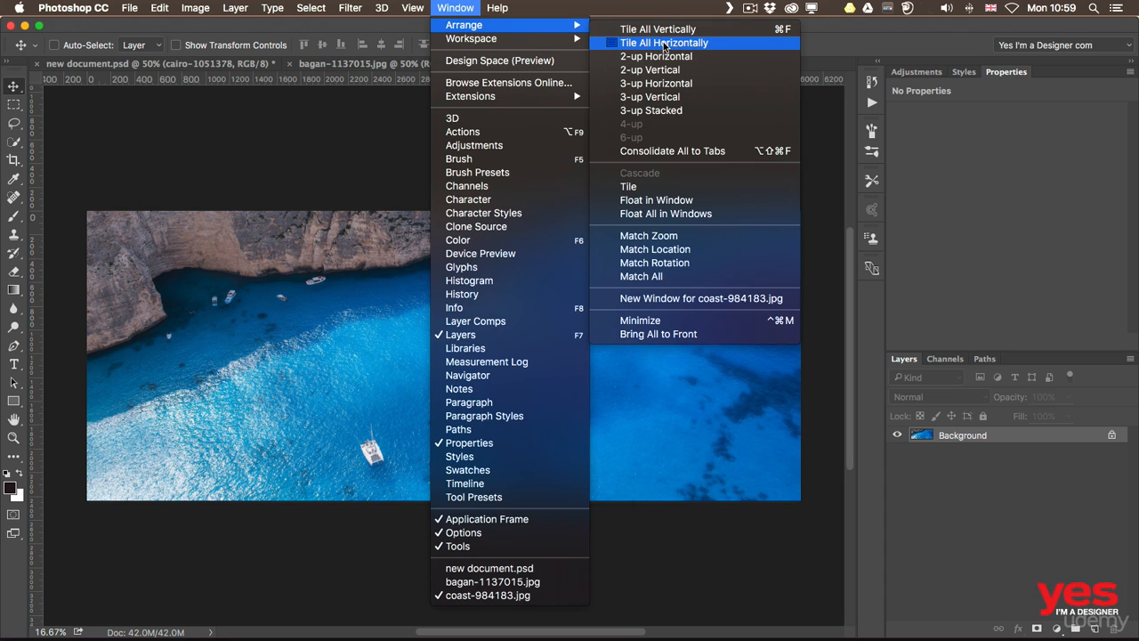
pyautogui.click(655, 110)
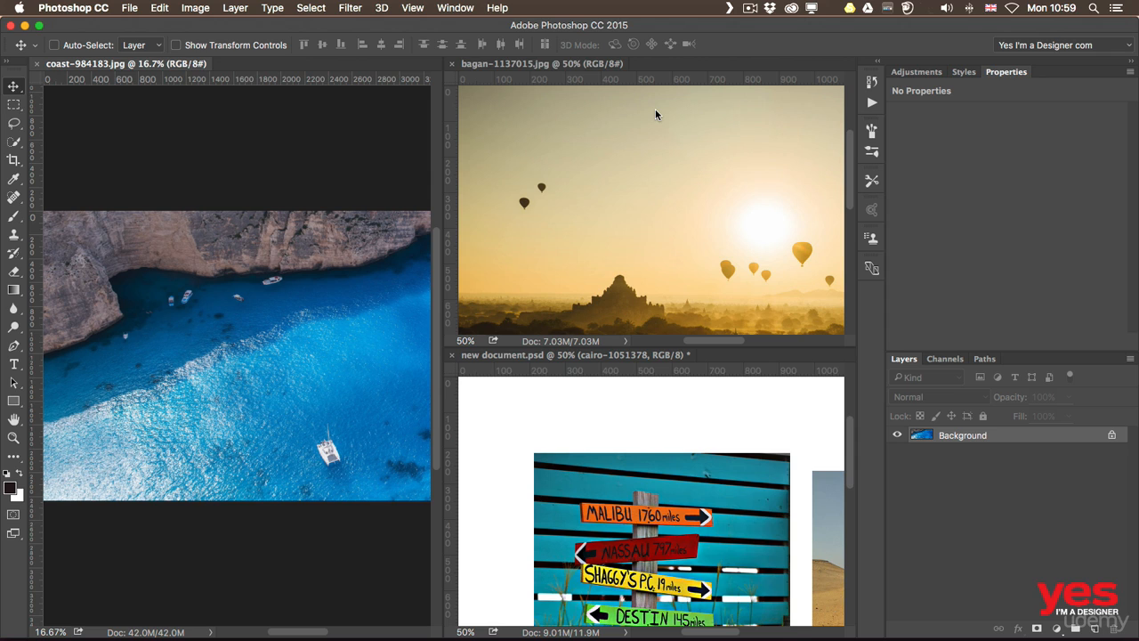
pyautogui.click(455, 8)
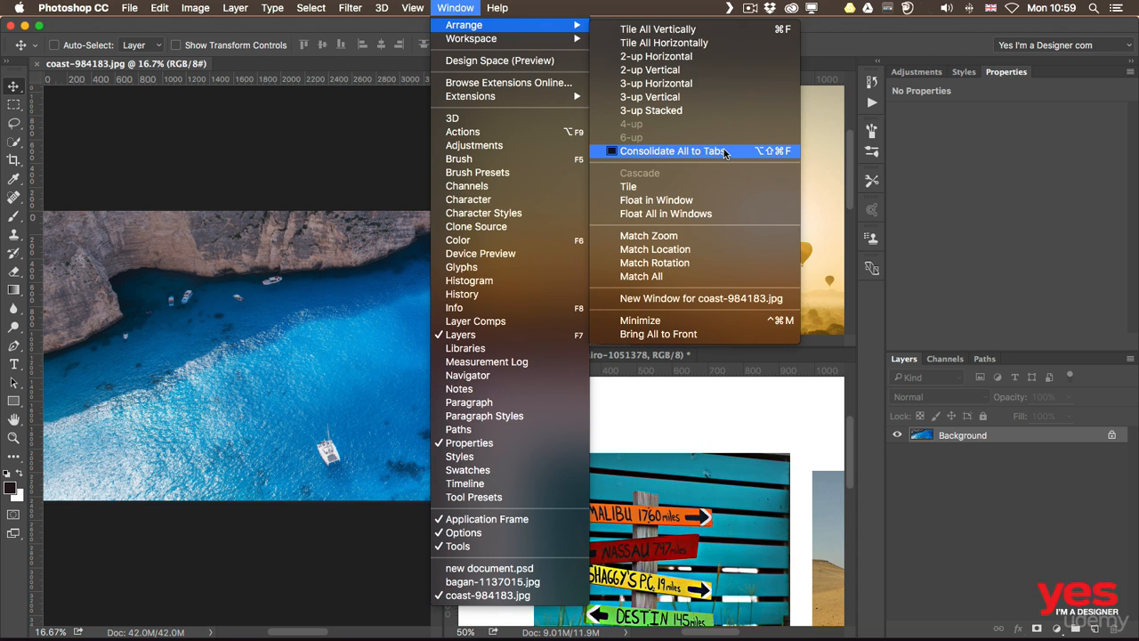
pyautogui.click(724, 153)
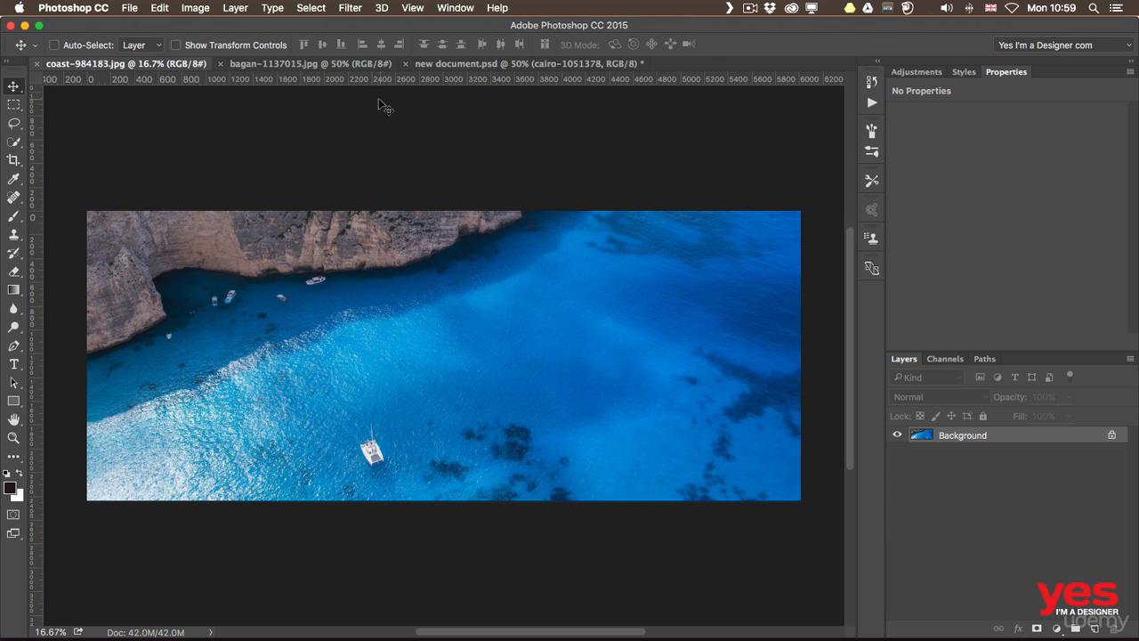
# Step: Browse the Pixabay folder in Adobe Bridge to open hot-air-balloon-1149183.jpg in Photoshop, and close that image again
pyautogui.click(130, 10)
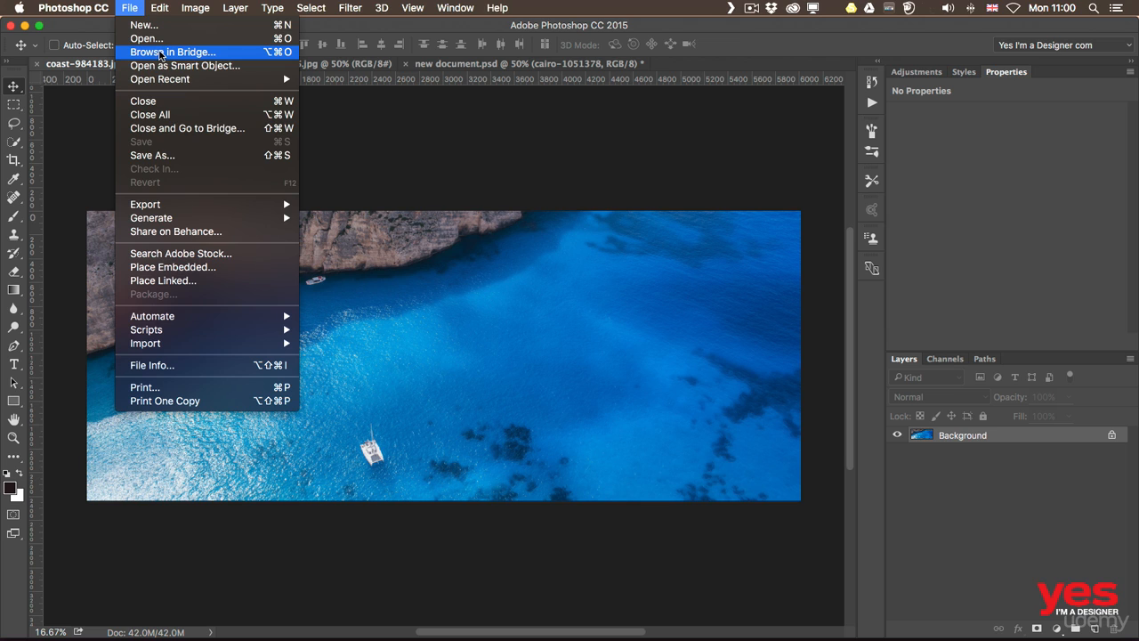
pyautogui.click(160, 54)
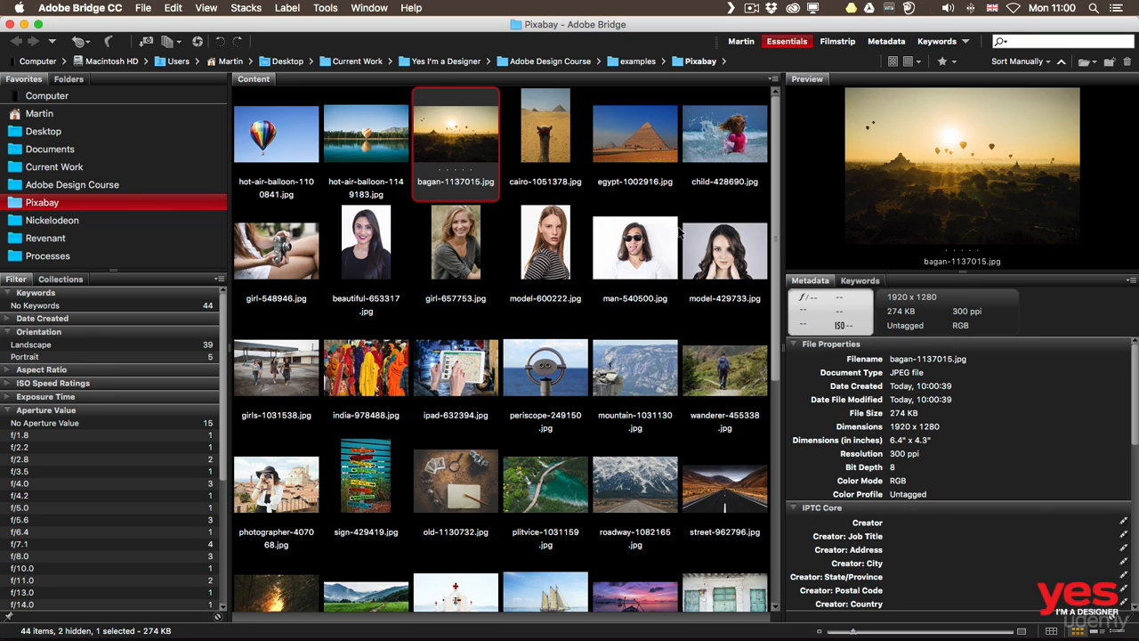
pyautogui.click(567, 238)
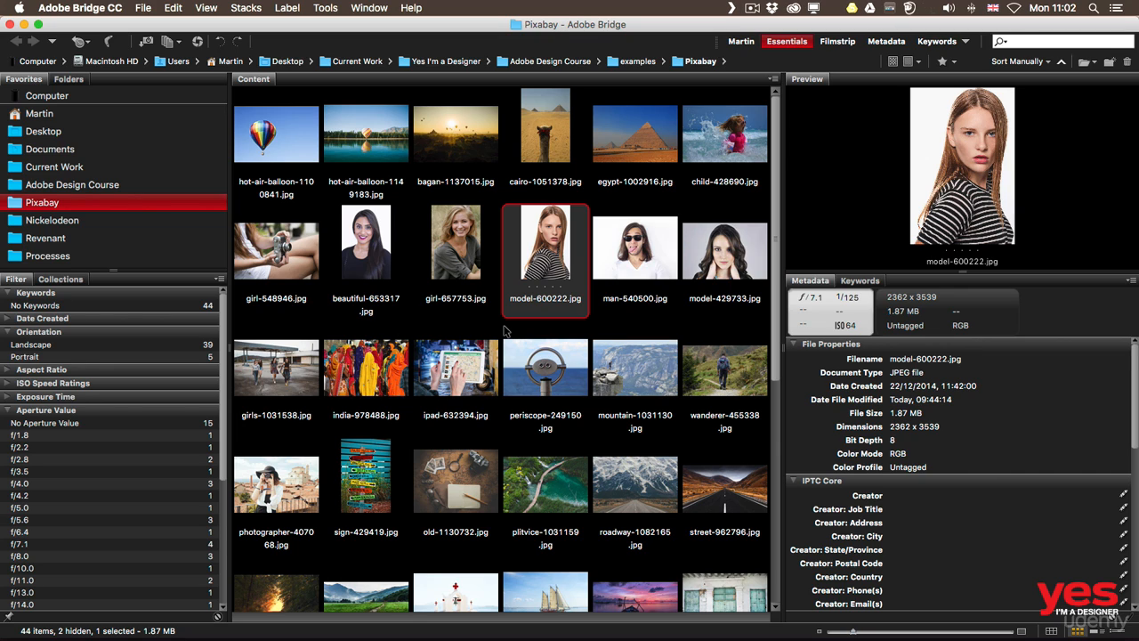
pyautogui.click(369, 131)
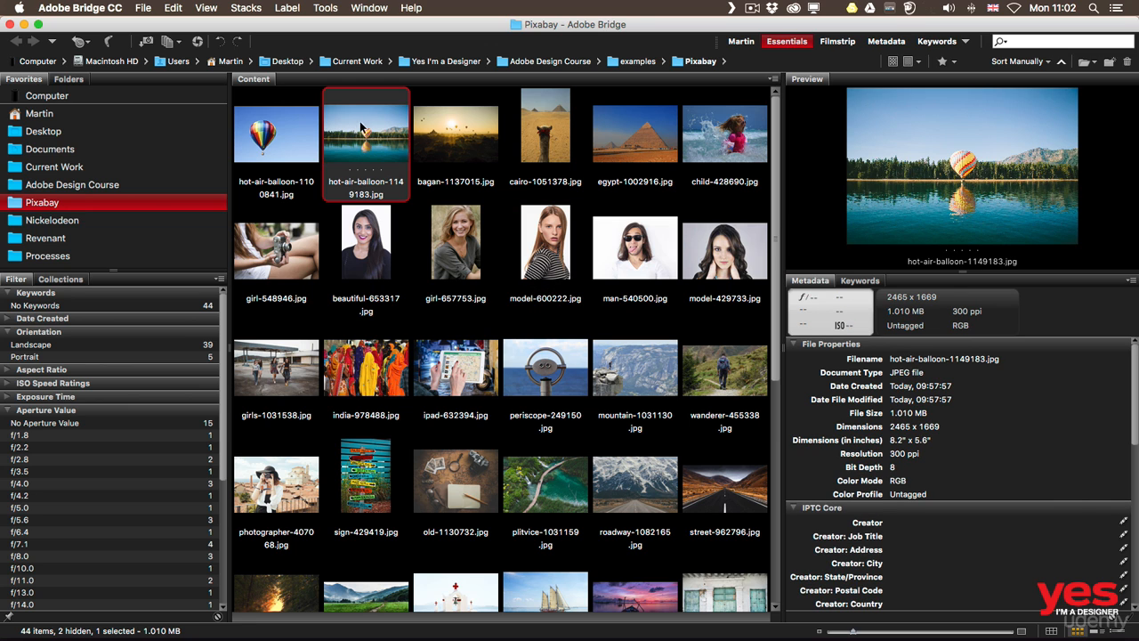
pyautogui.doubleClick(364, 136)
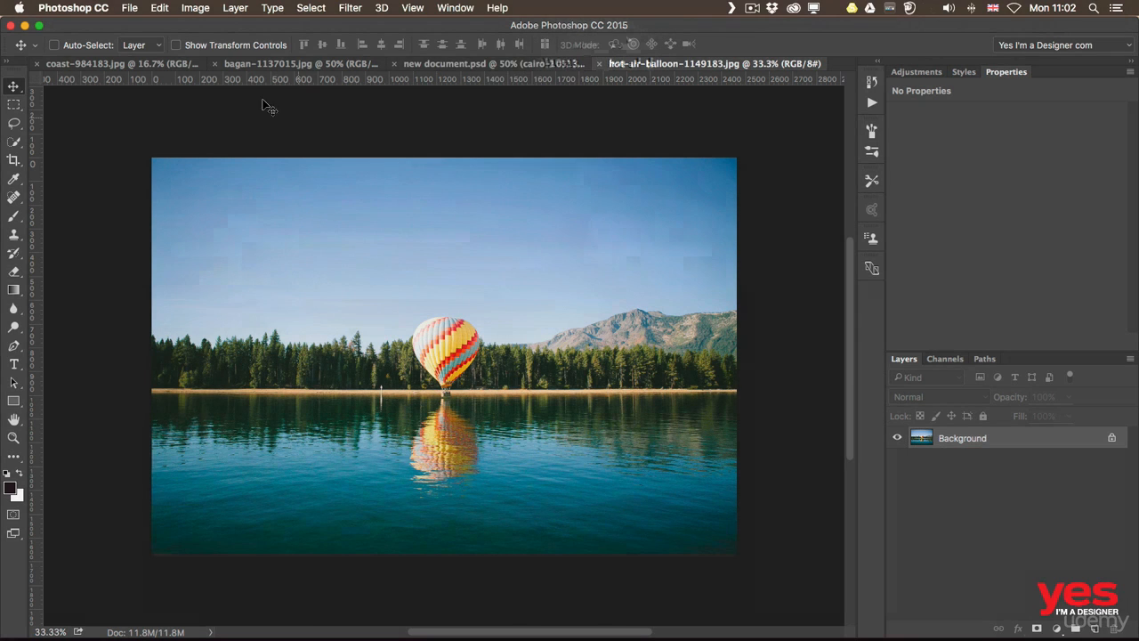
pyautogui.click(130, 12)
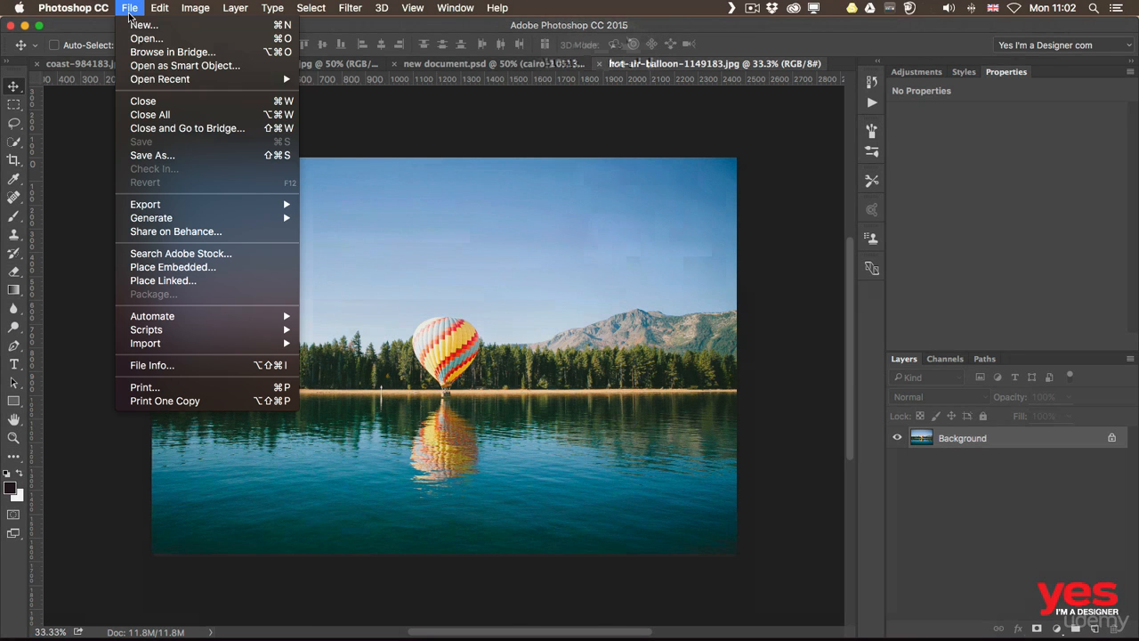
pyautogui.click(175, 102)
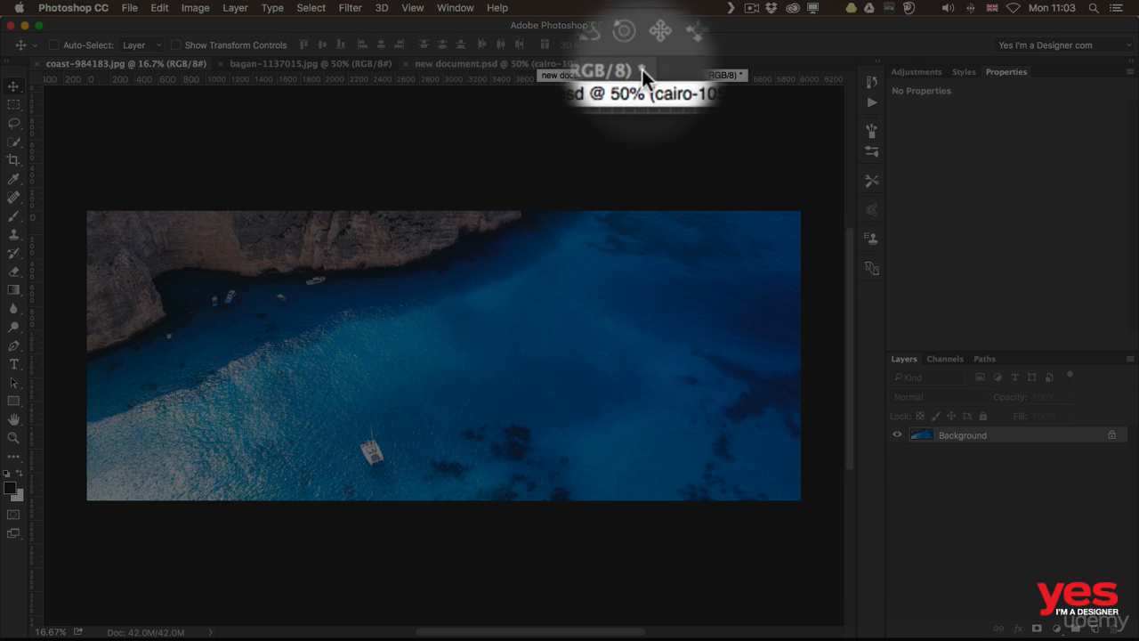
# Step: Save the changes to new document.psd and move the Cairo image to about X 1266 px, Y 261 px
pyautogui.click(627, 64)
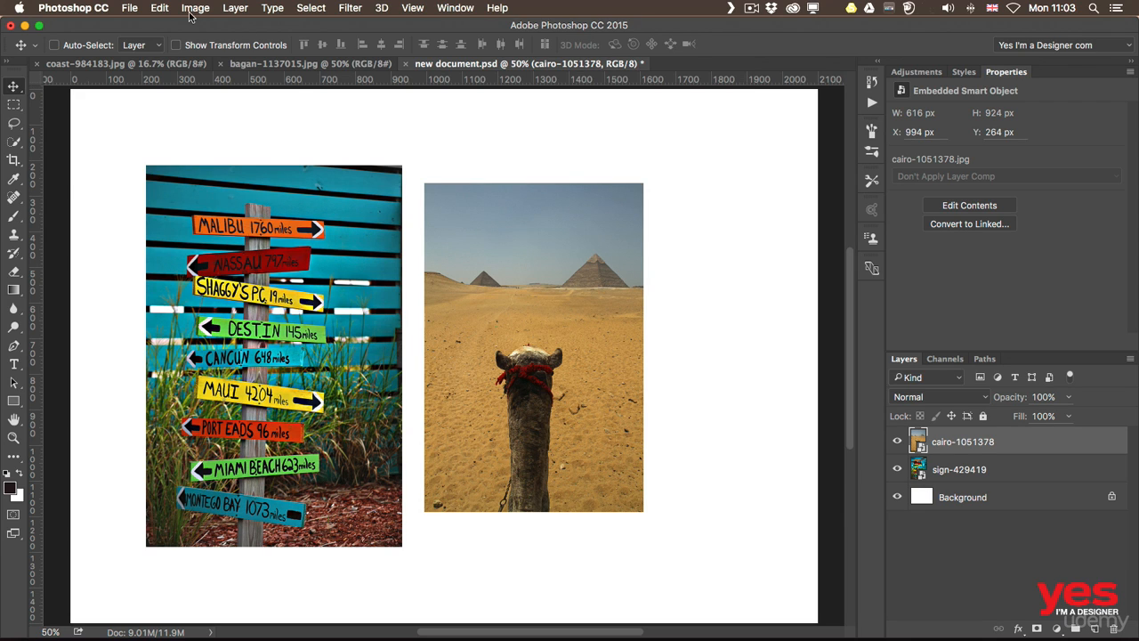
pyautogui.click(134, 8)
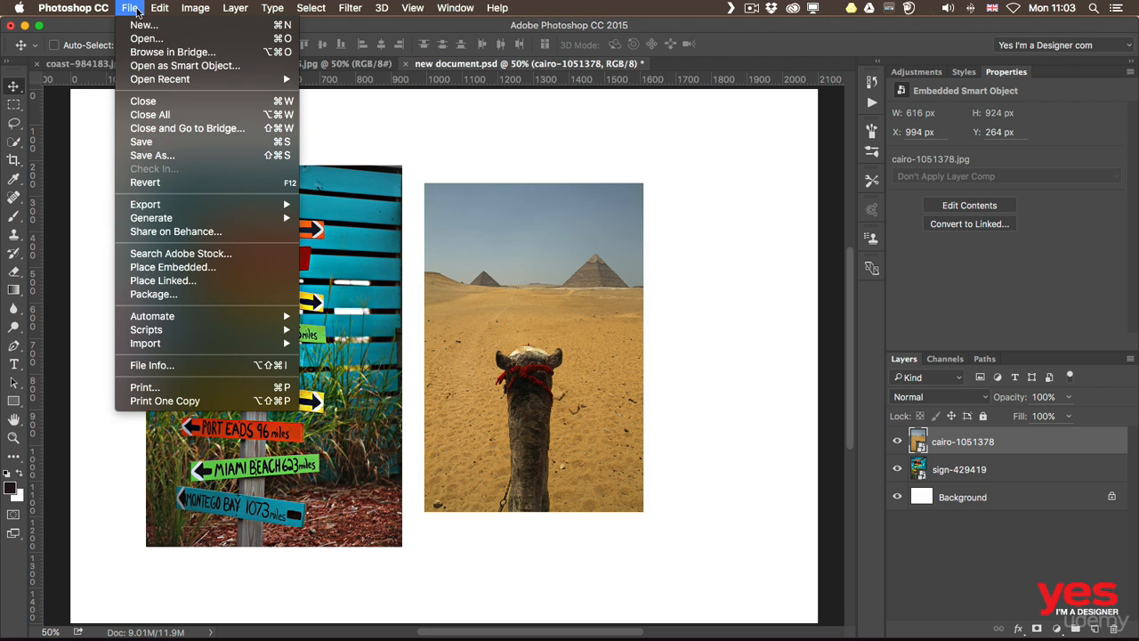
pyautogui.click(162, 145)
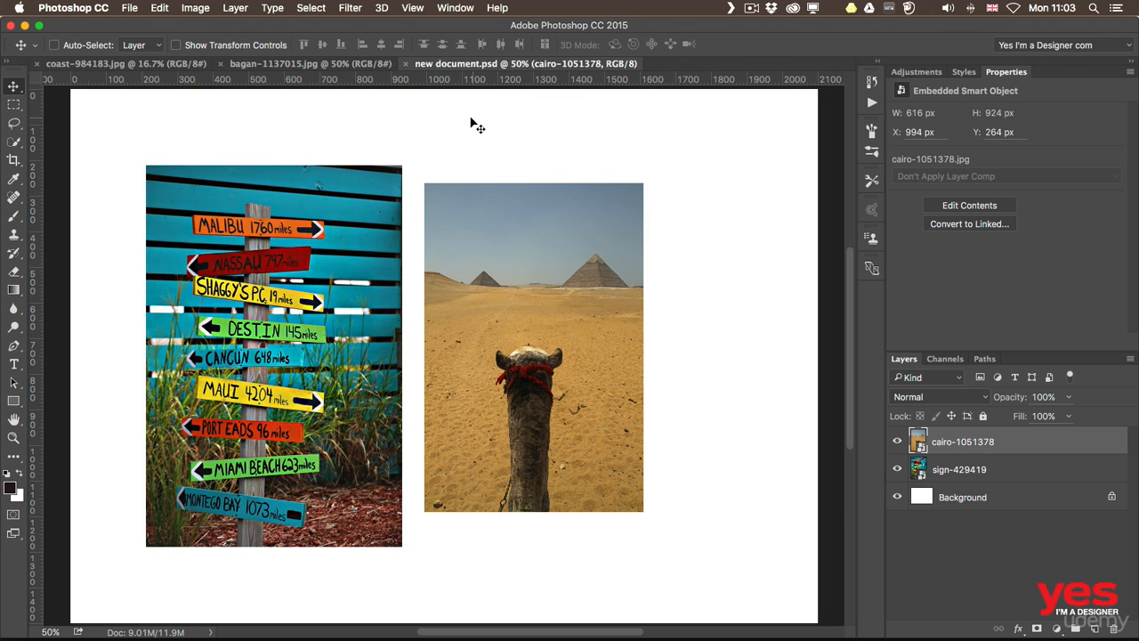
pyautogui.moveTo(489, 307); pyautogui.dragTo(589, 298)
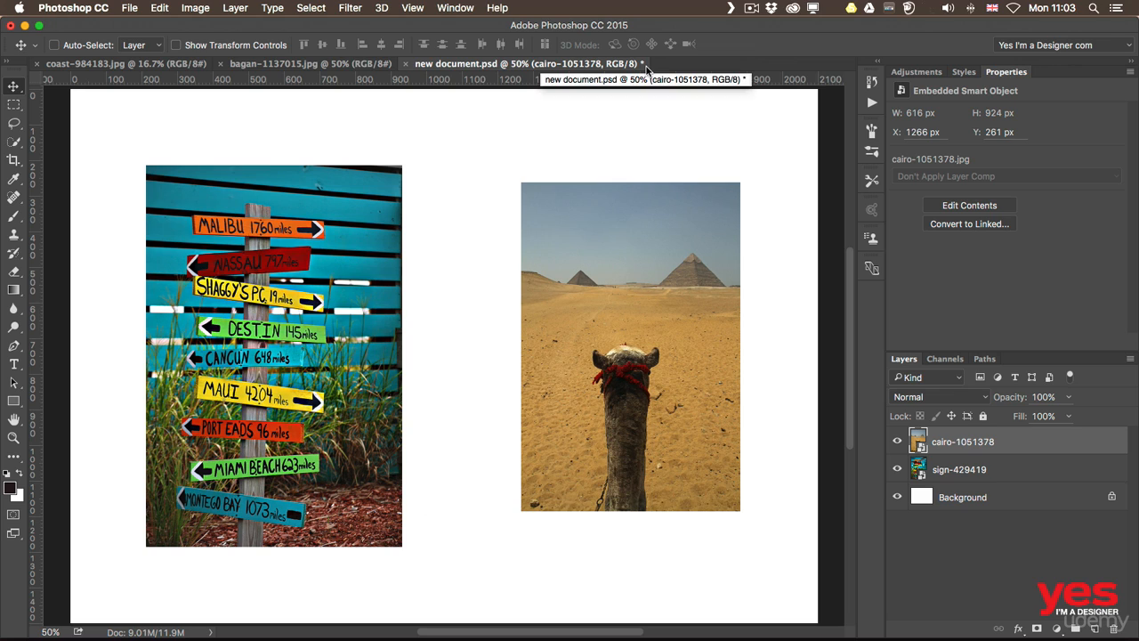